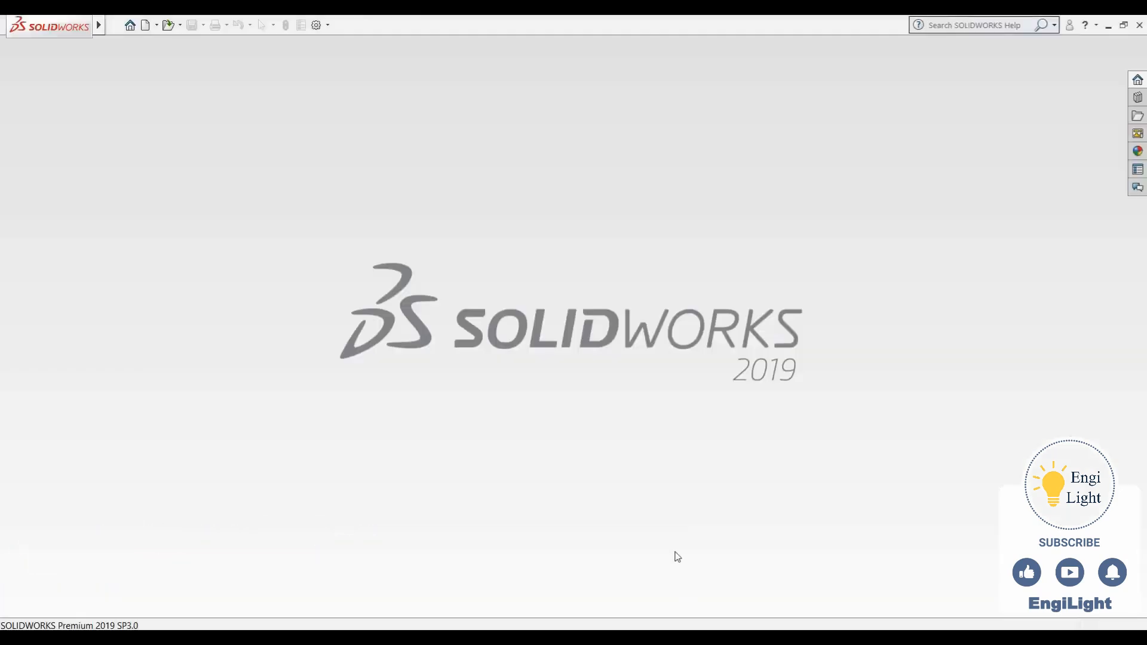
Create a new part document and start a sketch on the Front Plane.
key(ctrl+n)
click(606, 477)
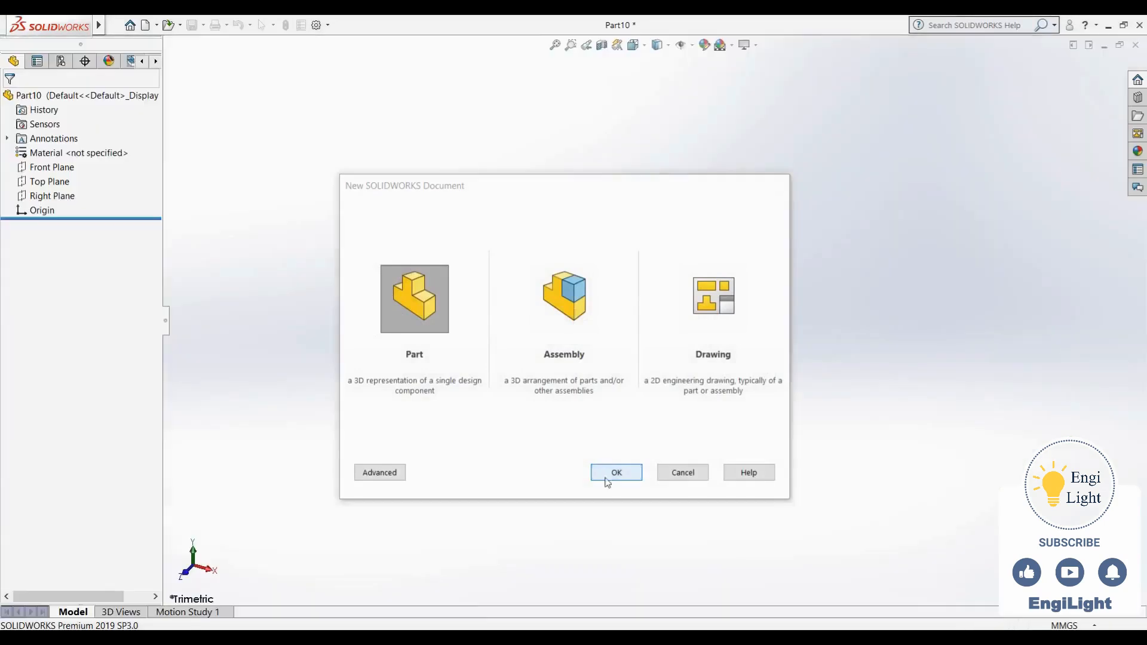
click(52, 227)
click(55, 235)
click(62, 218)
Sketch a circle of about 37.4 mm radius at the origin and another of about 38.25 mm radius above it.
click(137, 46)
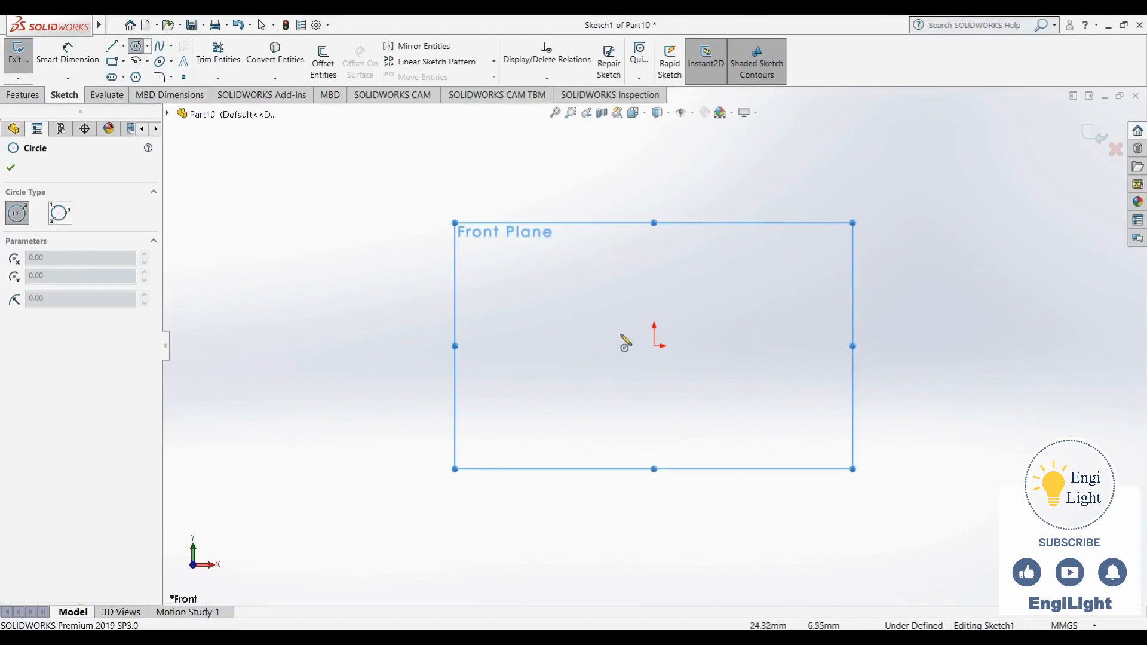
click(654, 345)
click(630, 394)
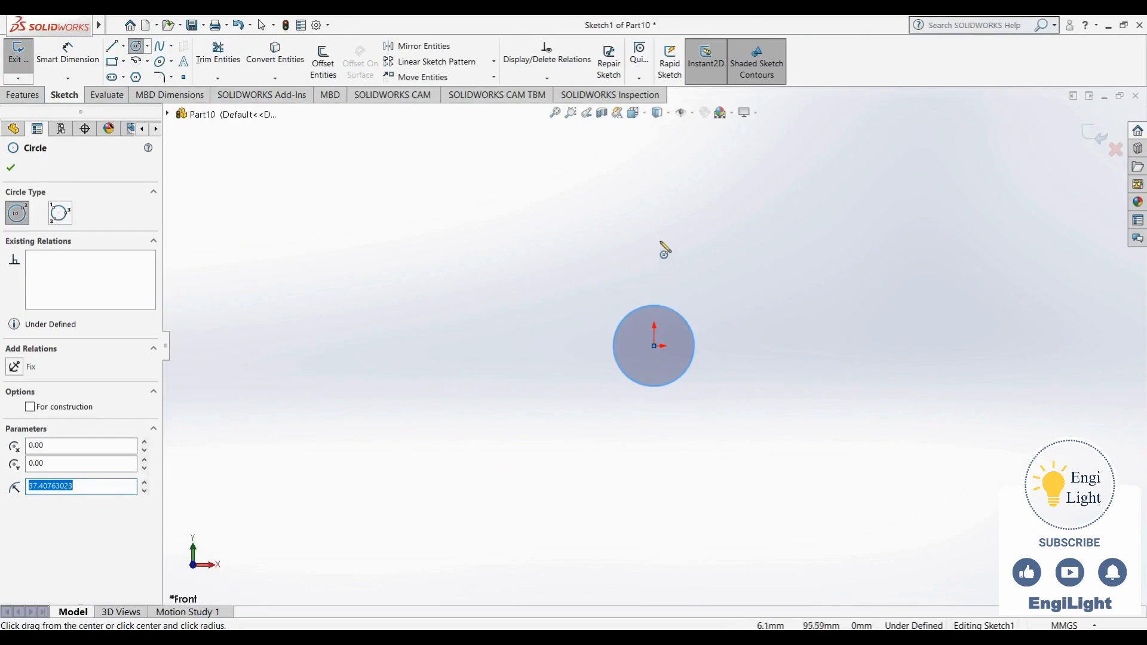
click(661, 217)
click(635, 250)
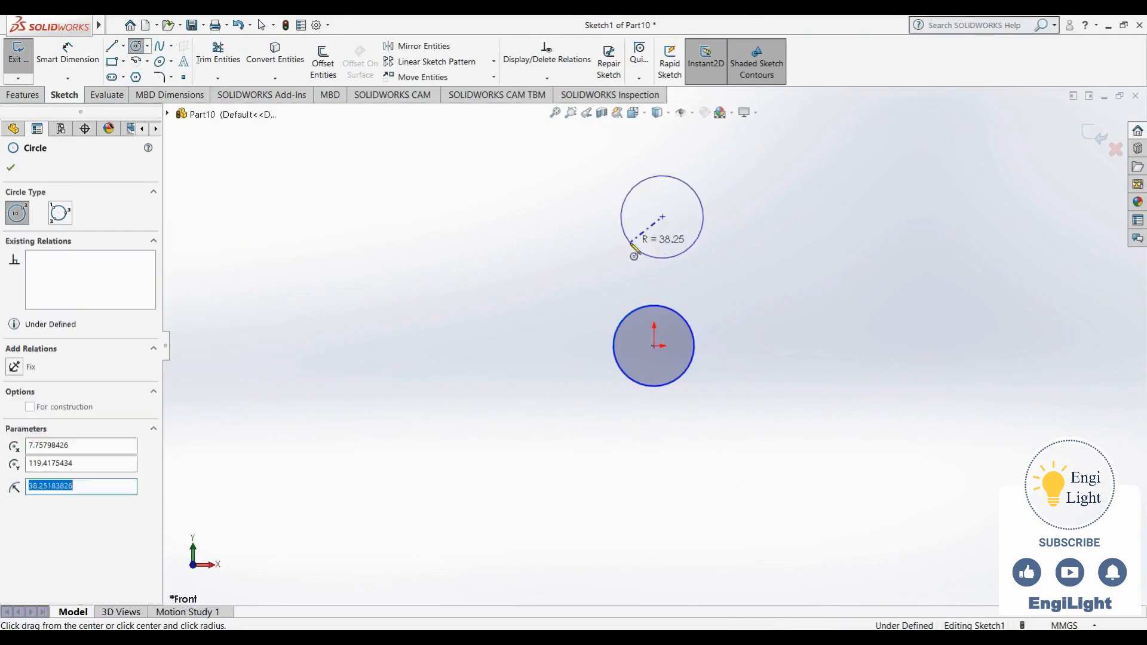
key(Escape)
Align the upper circle's center vertically with the origin, and move that circle down to about 88.9 mm above the origin.
click(662, 217)
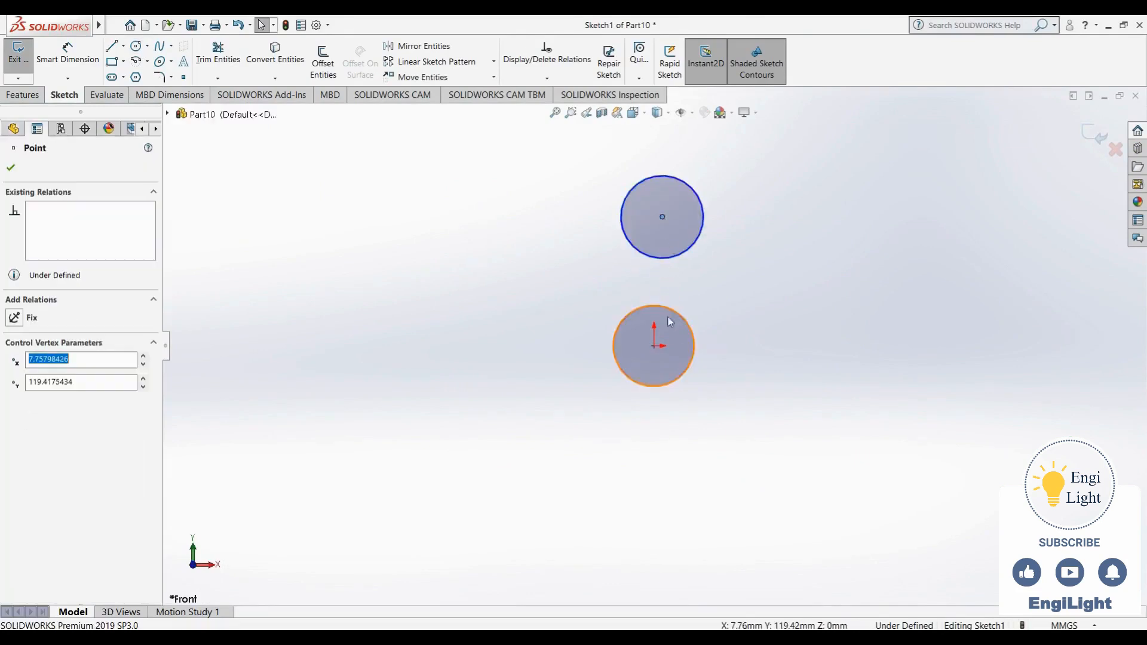
ctrl+click(654, 346)
click(711, 304)
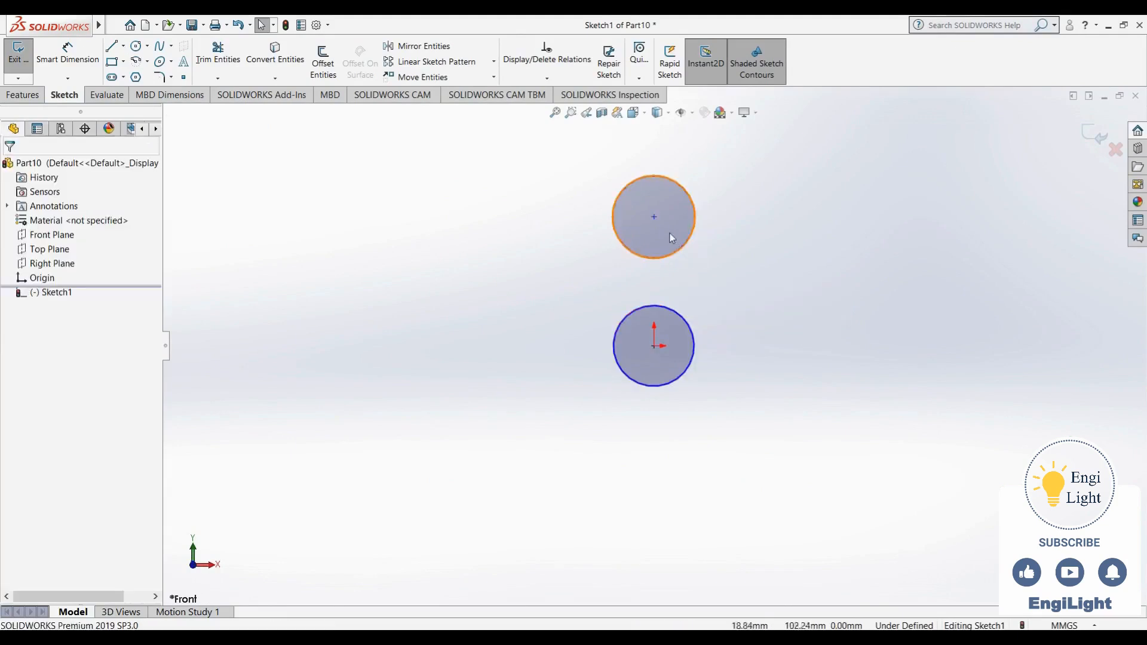
drag(654, 216, 660, 255)
key(Escape)
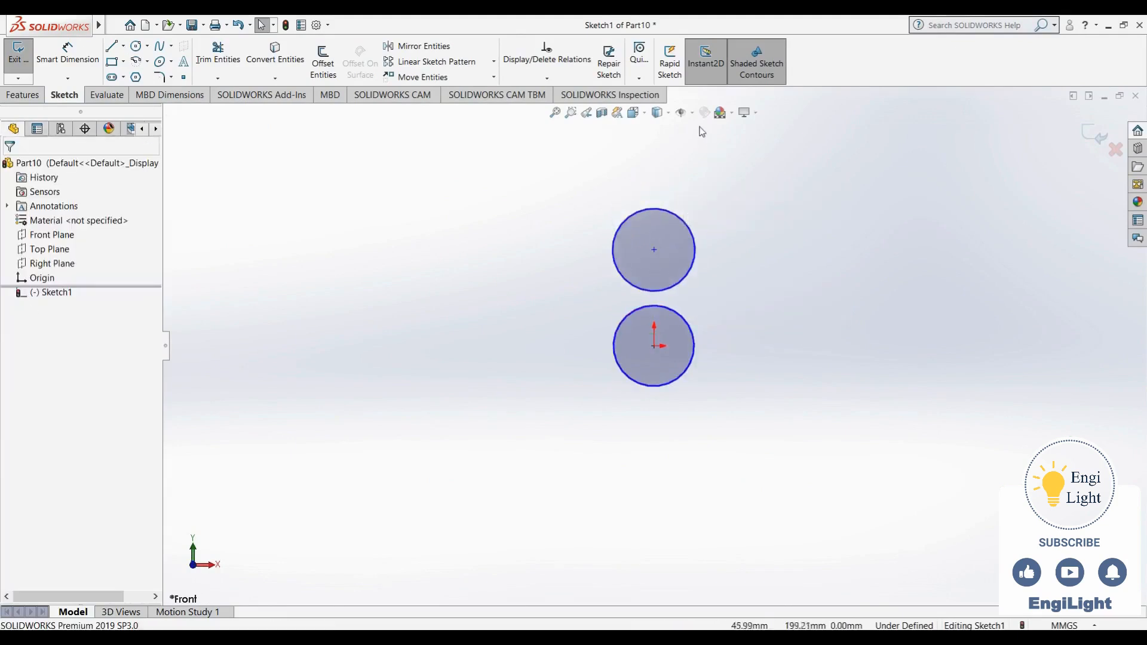
Turn on the display of sketch relations and check the egg profile's dimensions in the reference image 08.jpg in Photos.
click(681, 113)
click(681, 246)
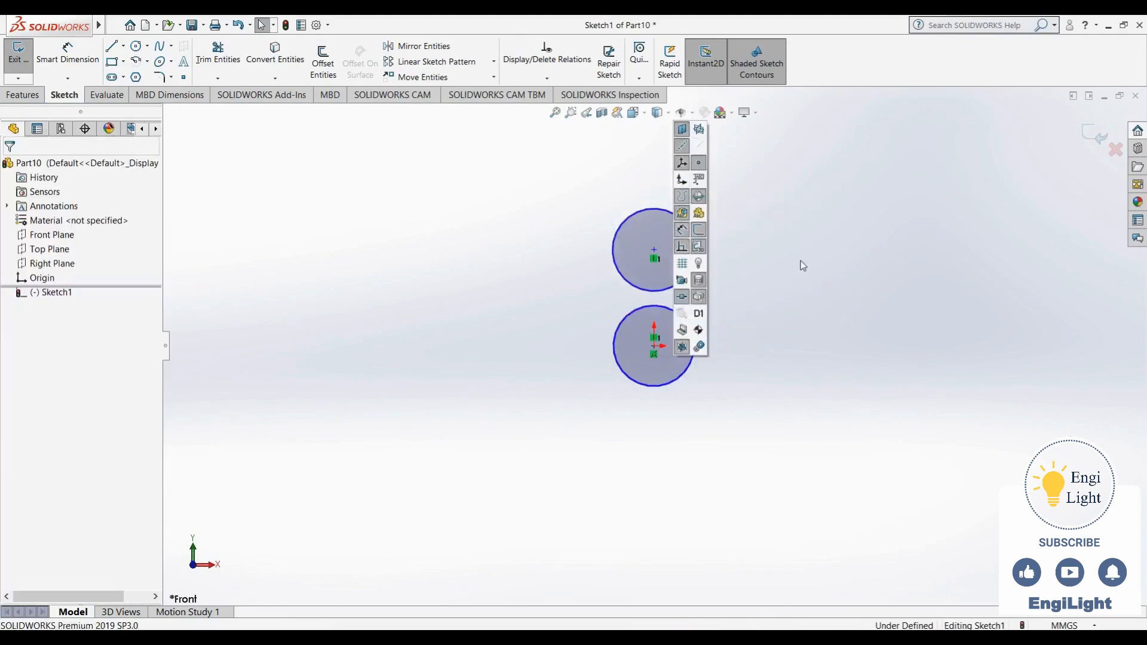
click(705, 639)
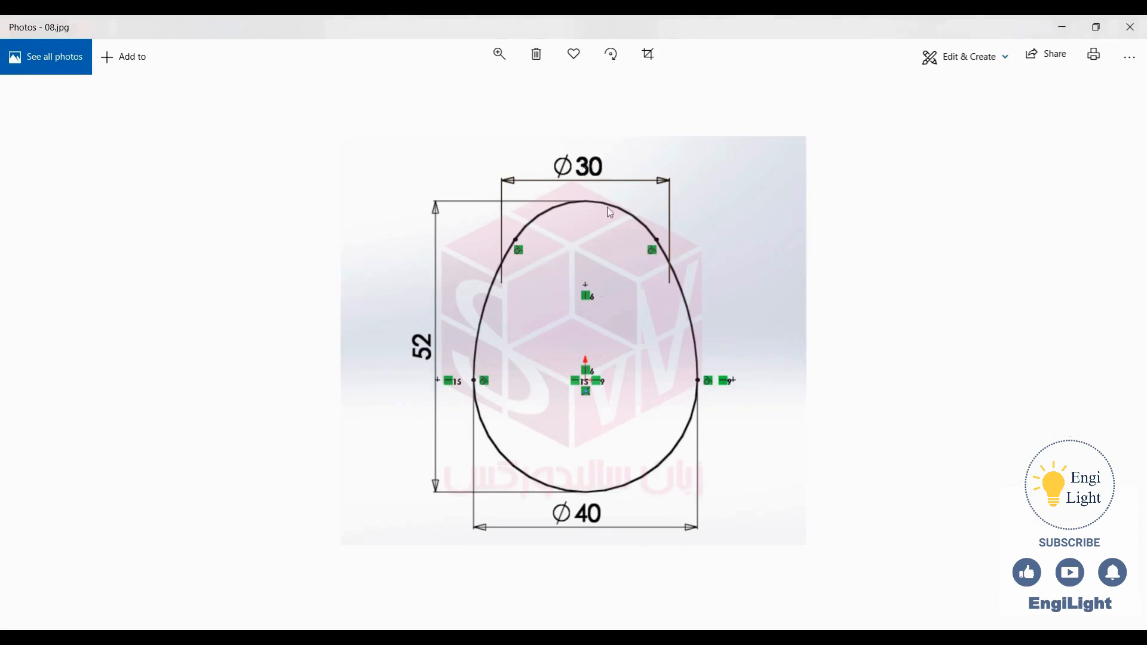
click(686, 638)
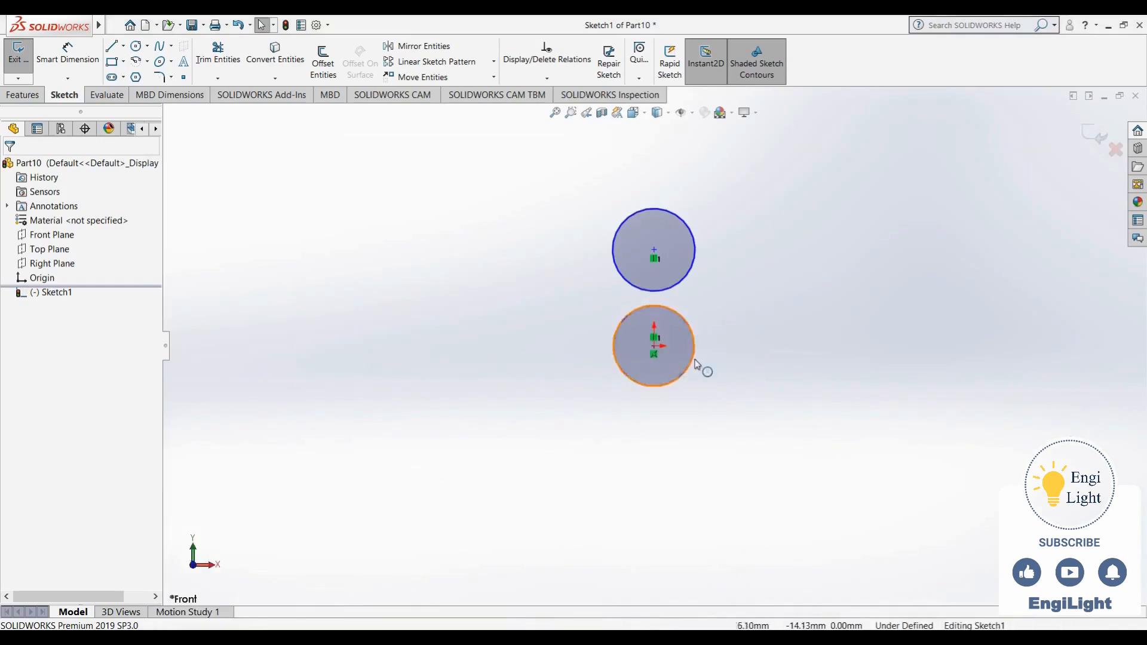
Dimension the upper circle's diameter as 30 mm.
right_drag(740, 378, 737, 254)
click(700, 254)
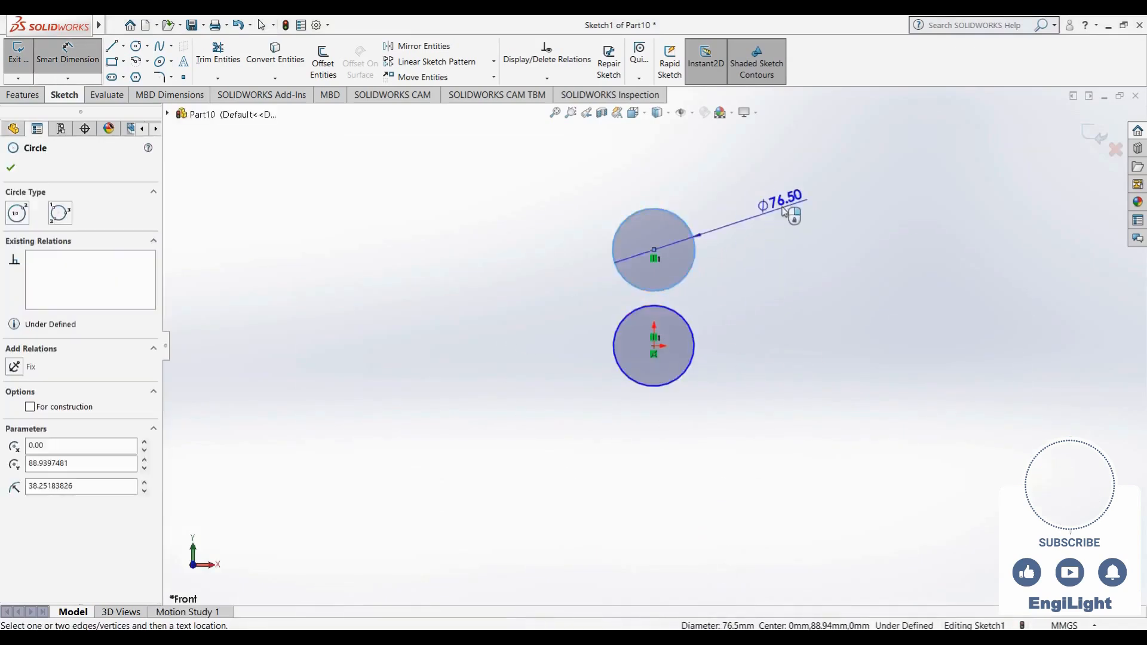
click(797, 214)
text(30)
key(Return)
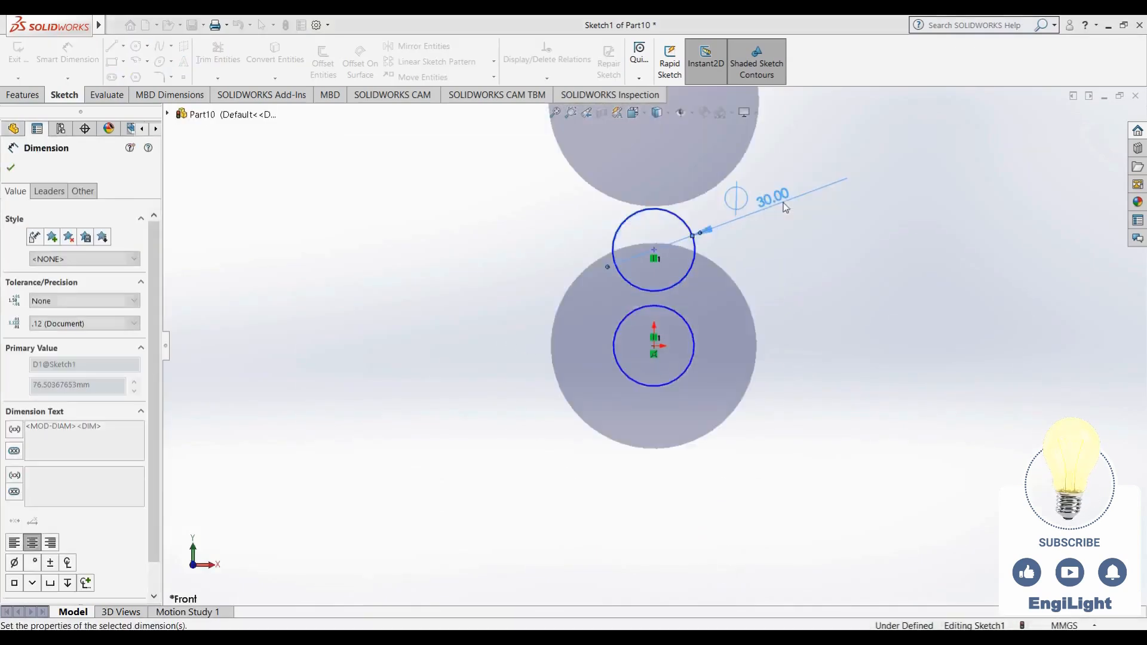
Dimension the lower circle's diameter as 40 mm.
click(694, 364)
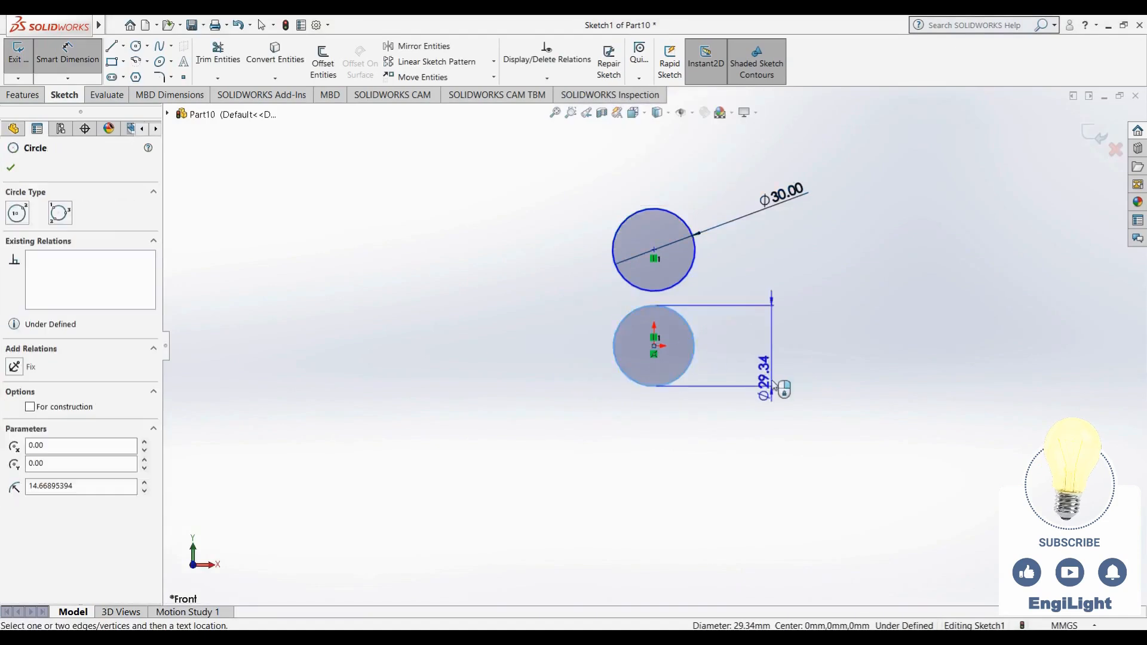
click(772, 380)
text(40)
key(Return)
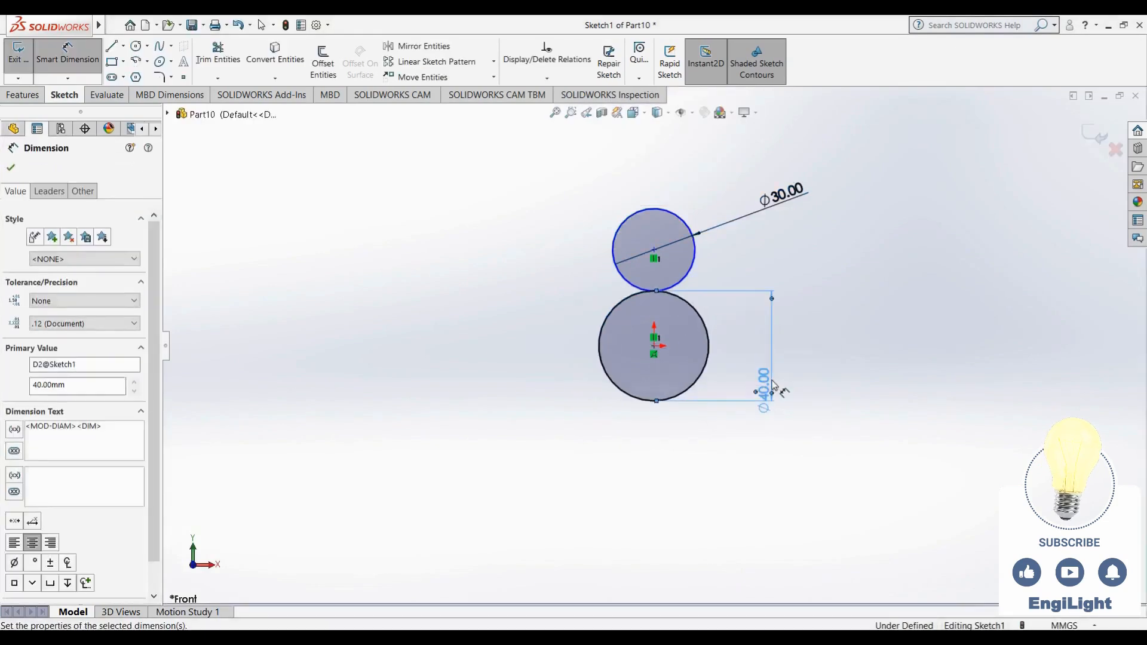
scroll(712, 337, up, 3)
scroll(712, 337, down, 2)
key(Escape)
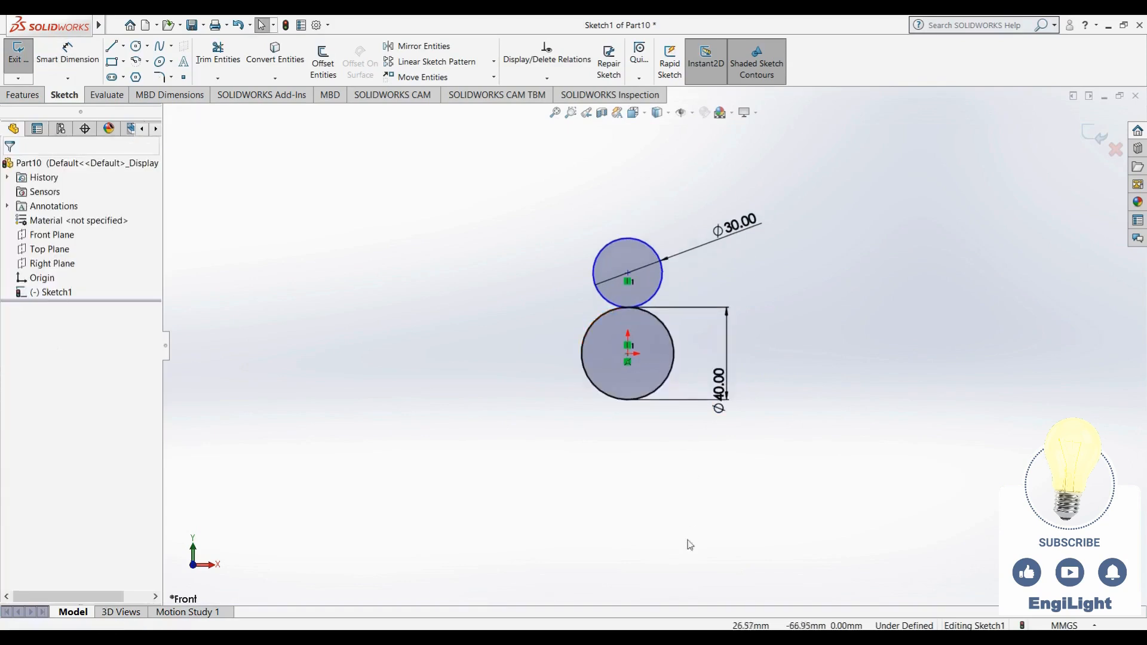
Recheck the overall height in 08.jpg in Photos, and dimension the distance between the two circles' centers, accepting the current value.
click(685, 637)
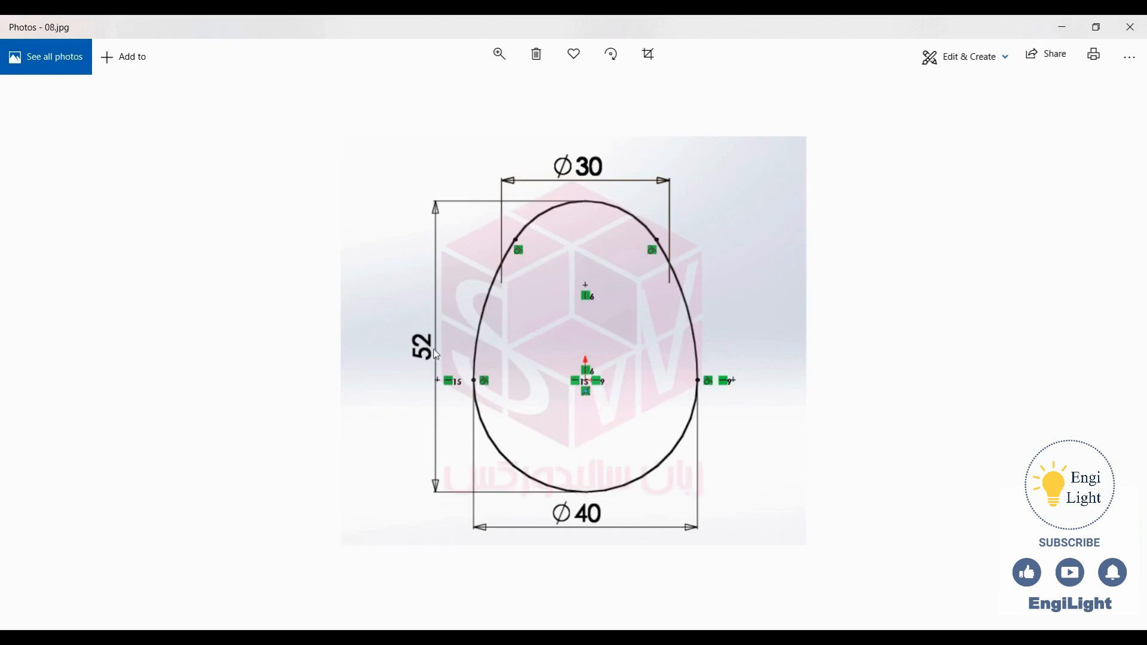
mouse_move(682, 639)
click(682, 639)
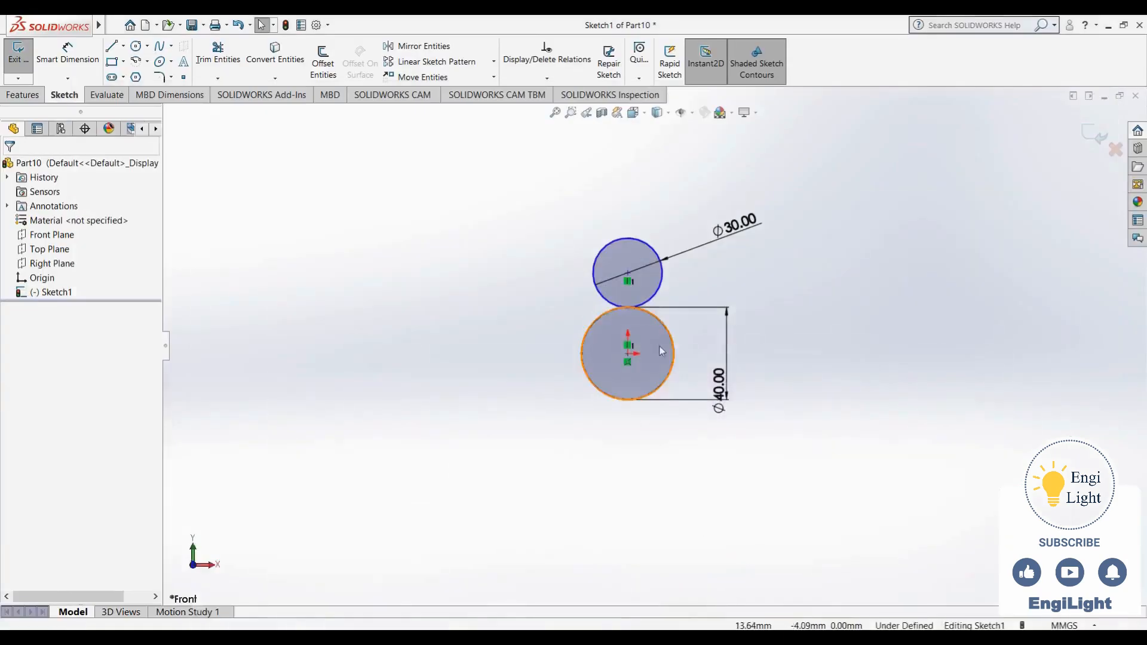
click(83, 67)
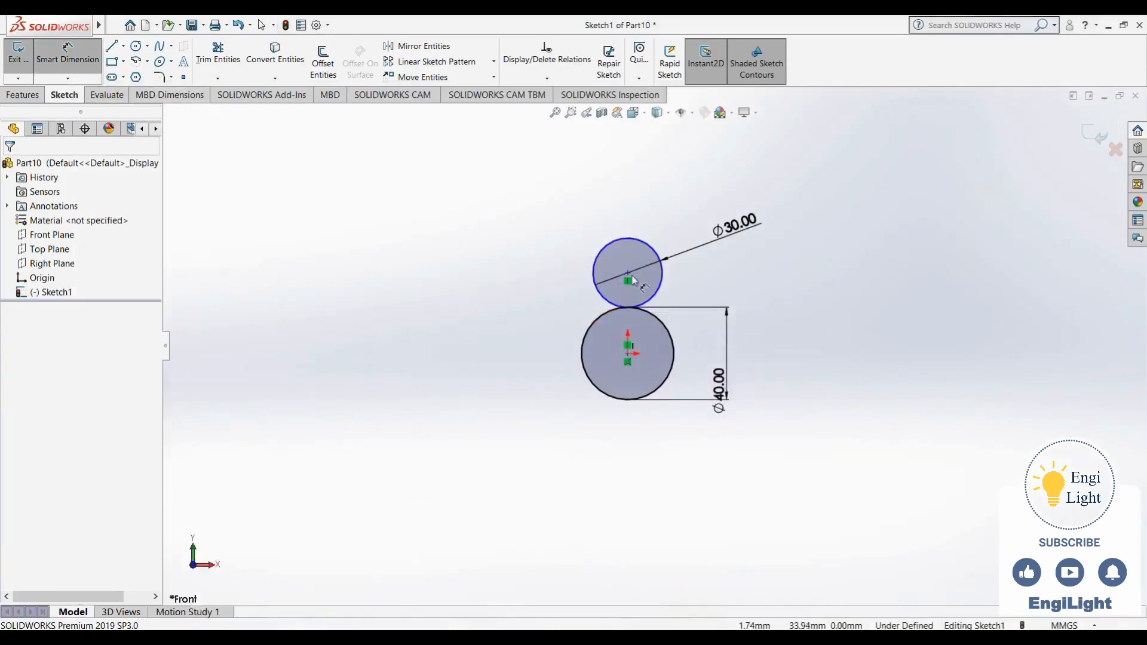
click(630, 243)
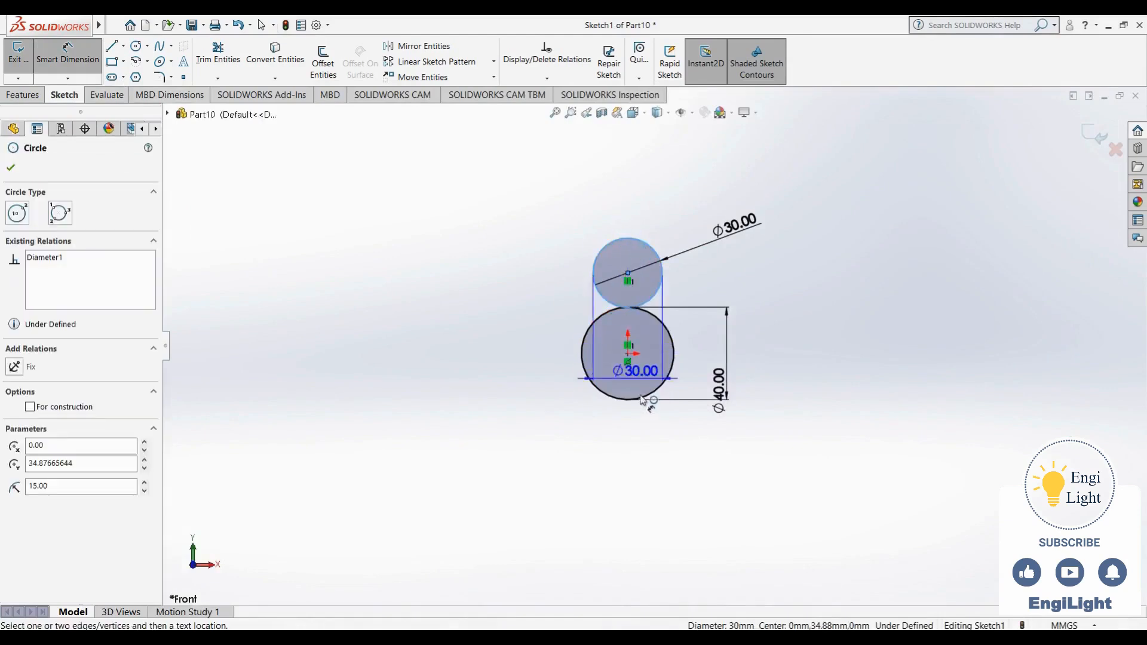
click(637, 399)
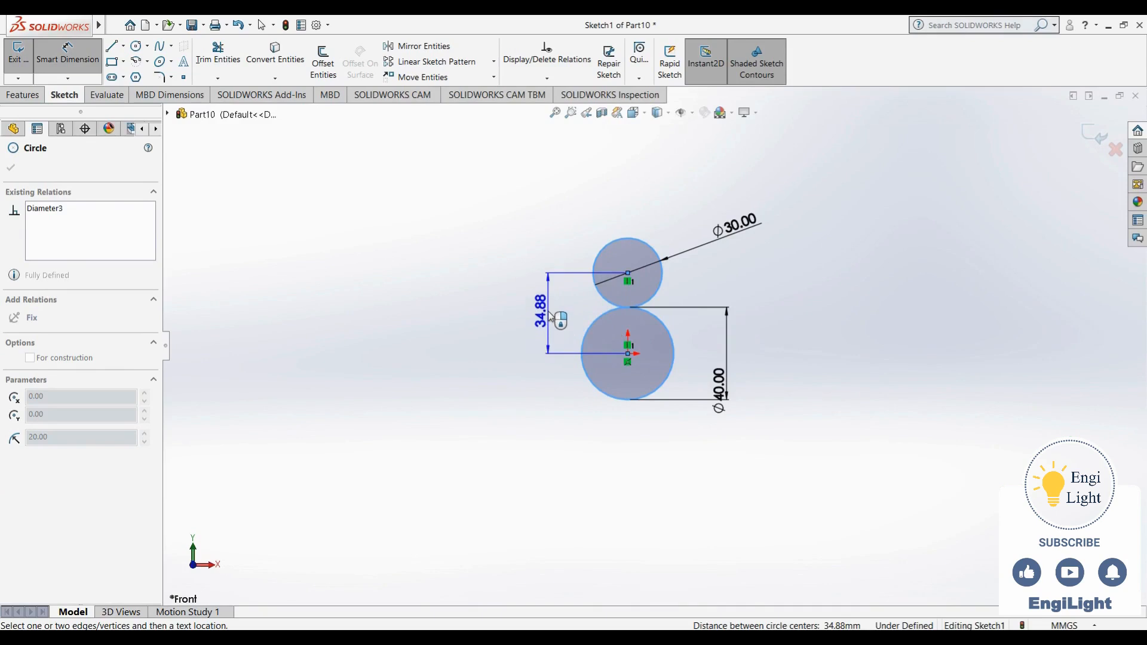
click(548, 316)
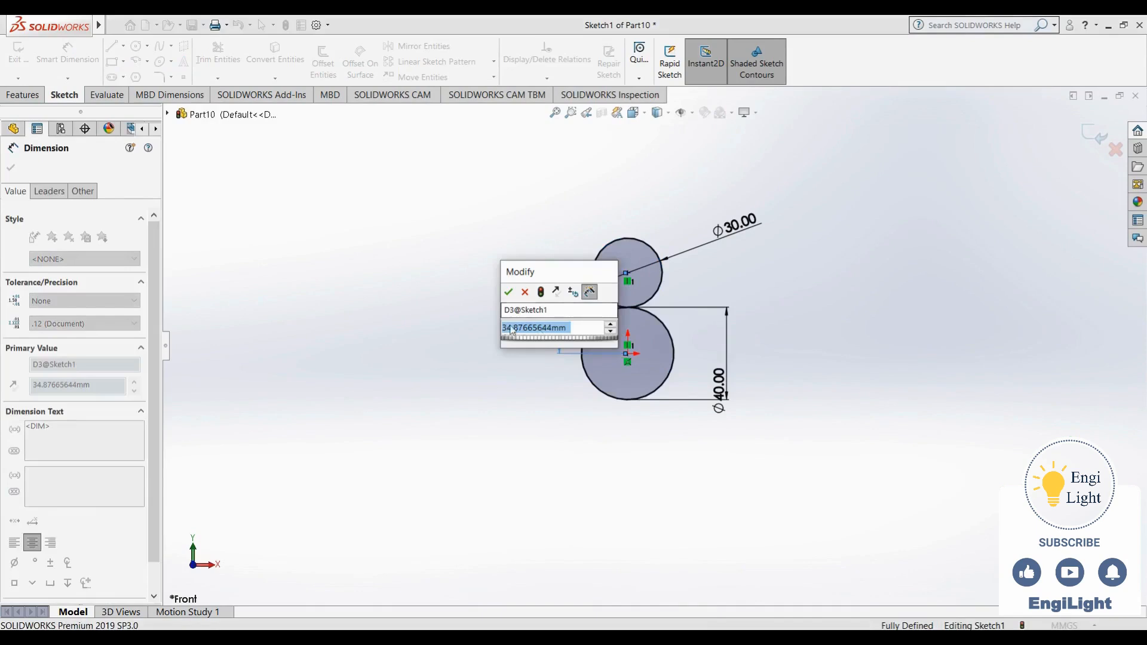
click(509, 291)
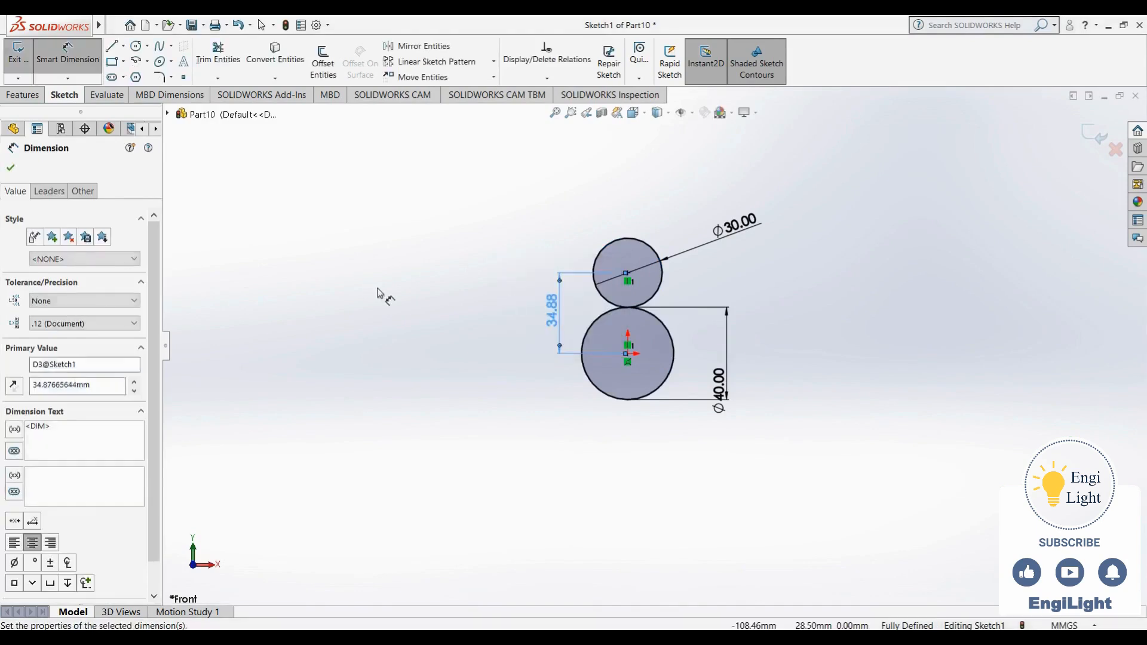
key(Escape)
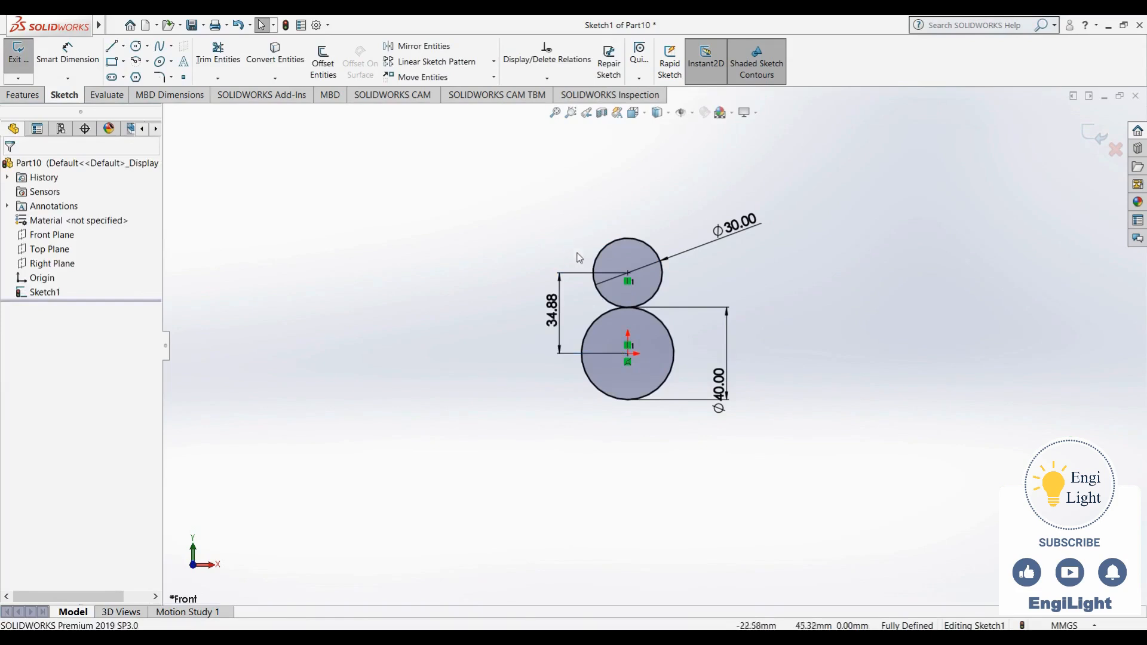
Try .12345678 unit precision on the center-distance dimension with tolerance None, and restore the precision to .12 (Document).
click(576, 280)
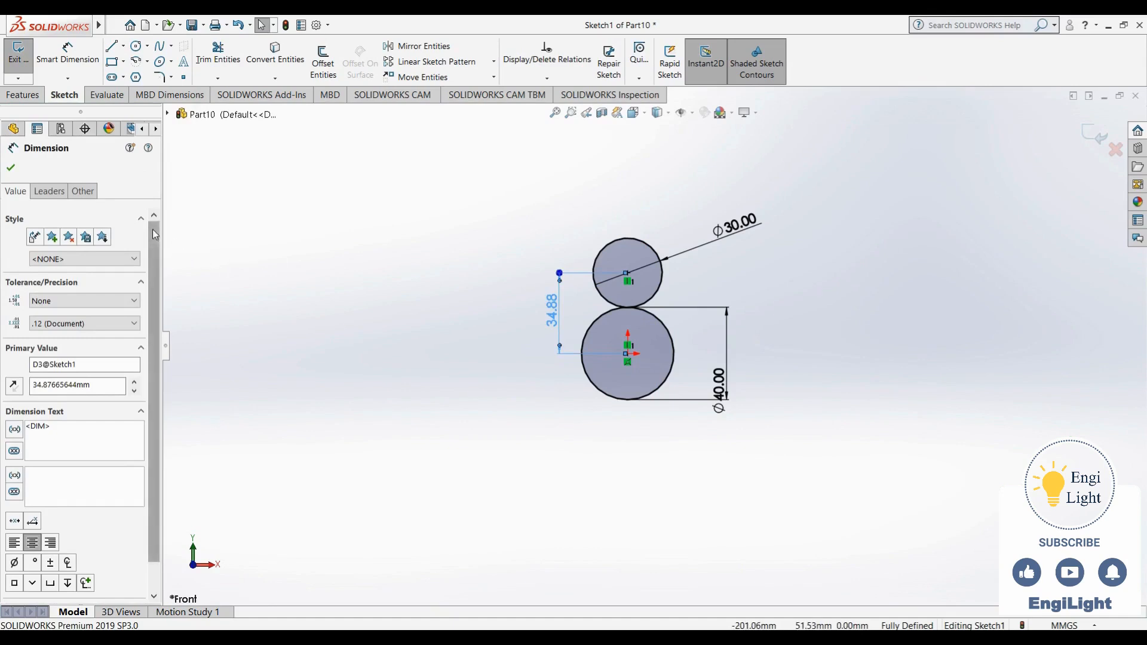
drag(152, 229, 148, 254)
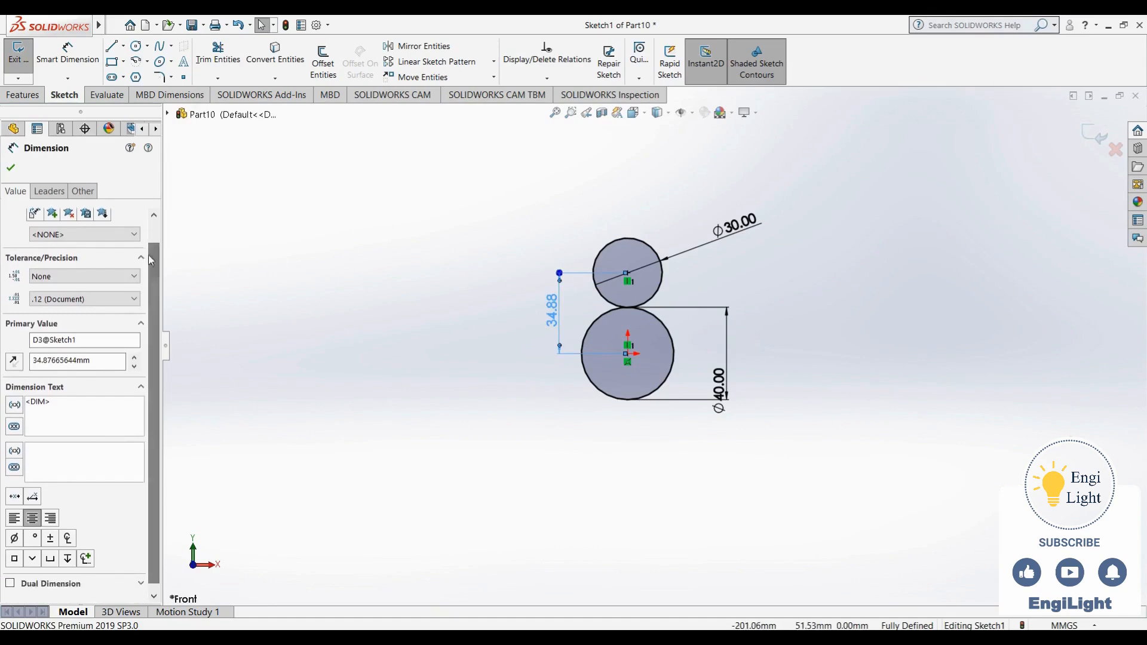
click(48, 278)
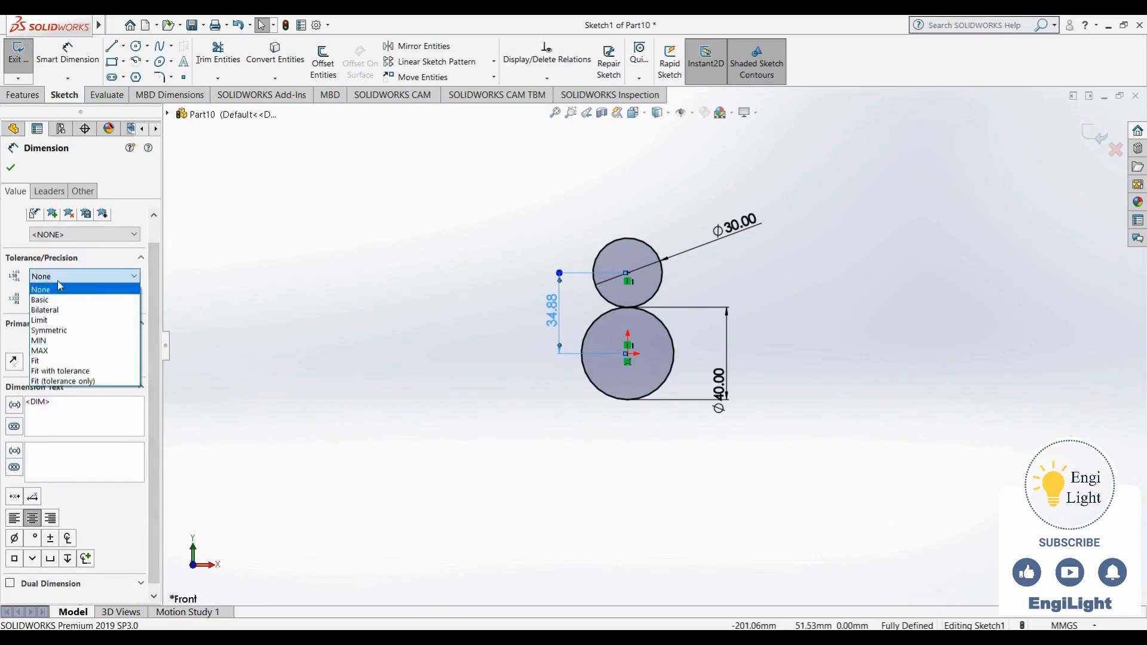
click(58, 282)
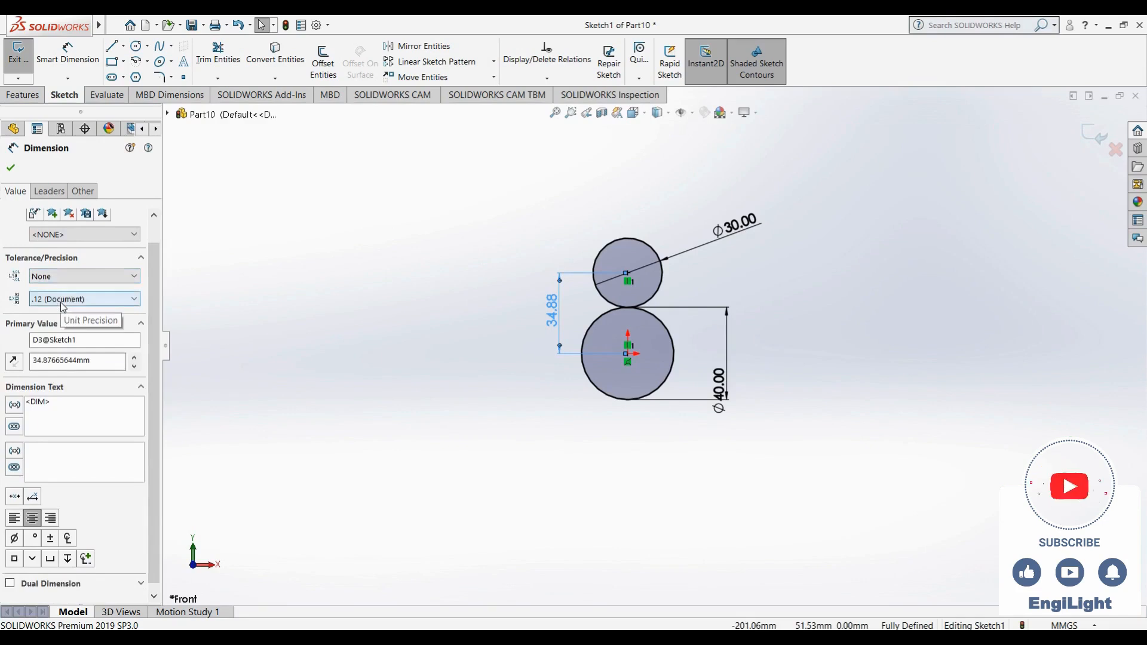
click(61, 304)
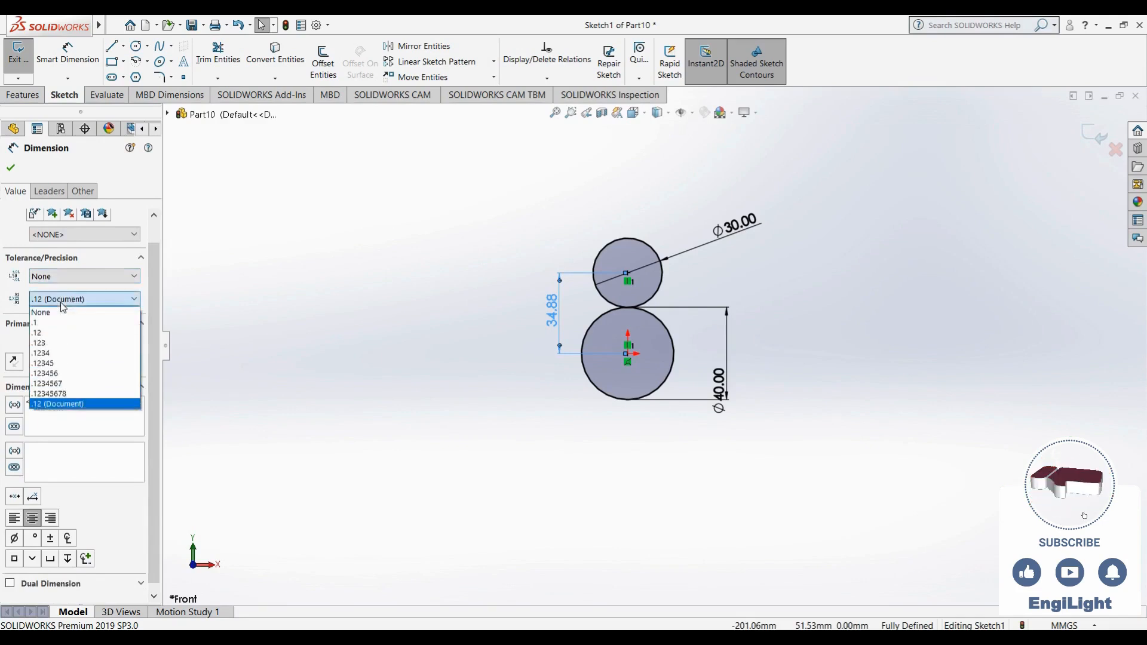
click(76, 394)
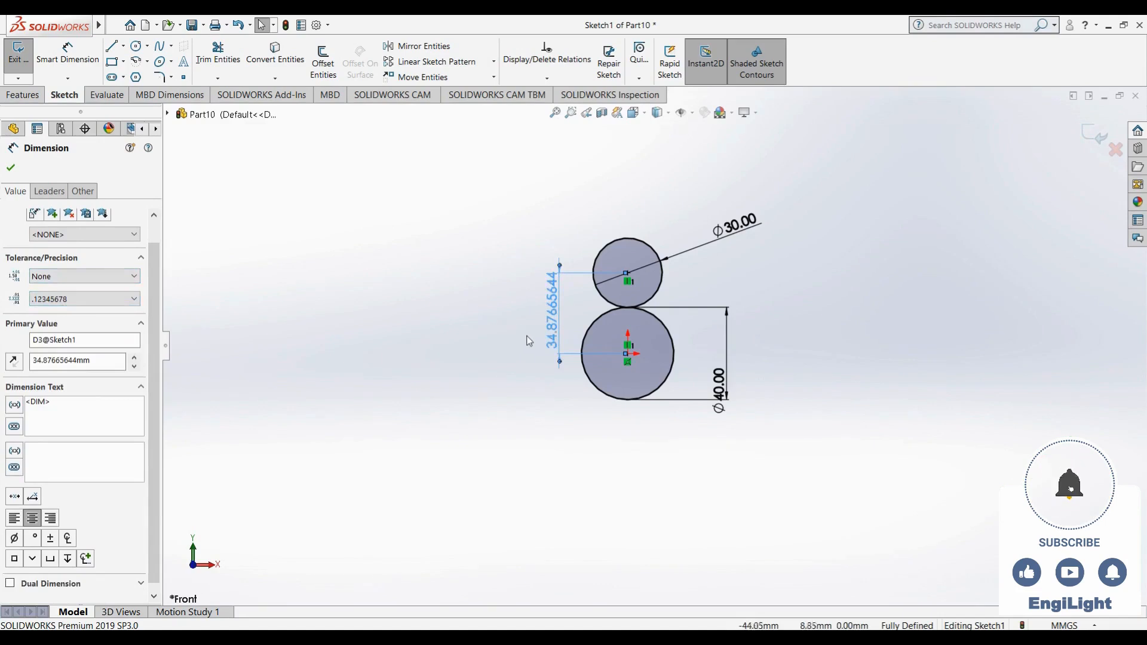
click(78, 299)
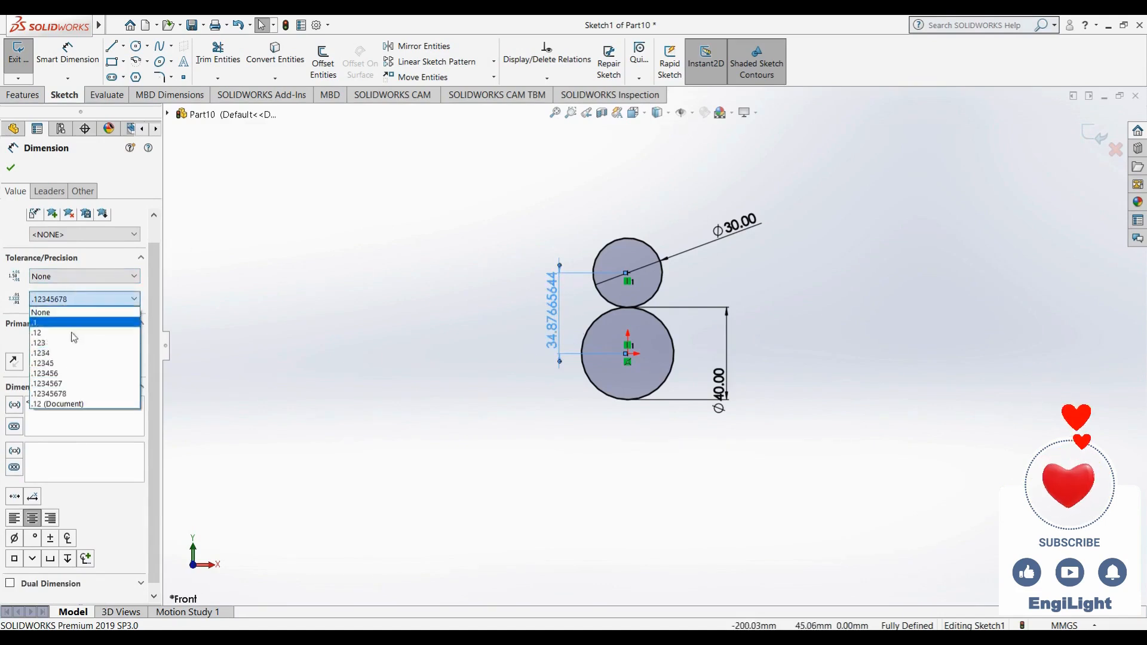
click(66, 405)
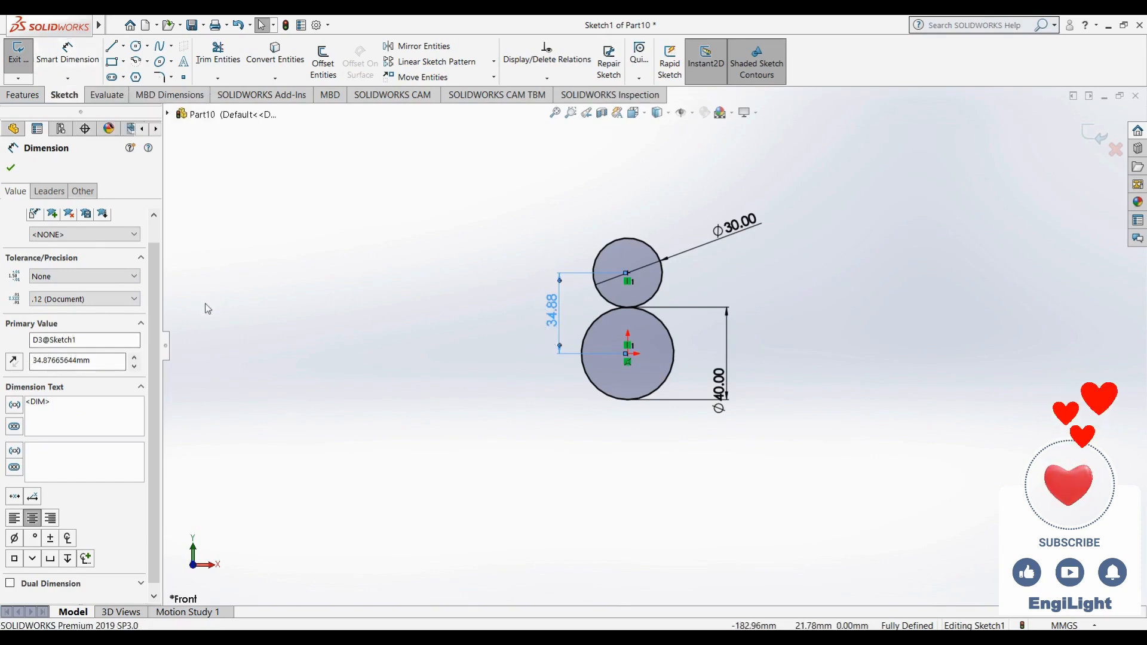
Try adding the text "ahksa" after the center-distance dimension's value, and remove it again.
drag(153, 245, 147, 298)
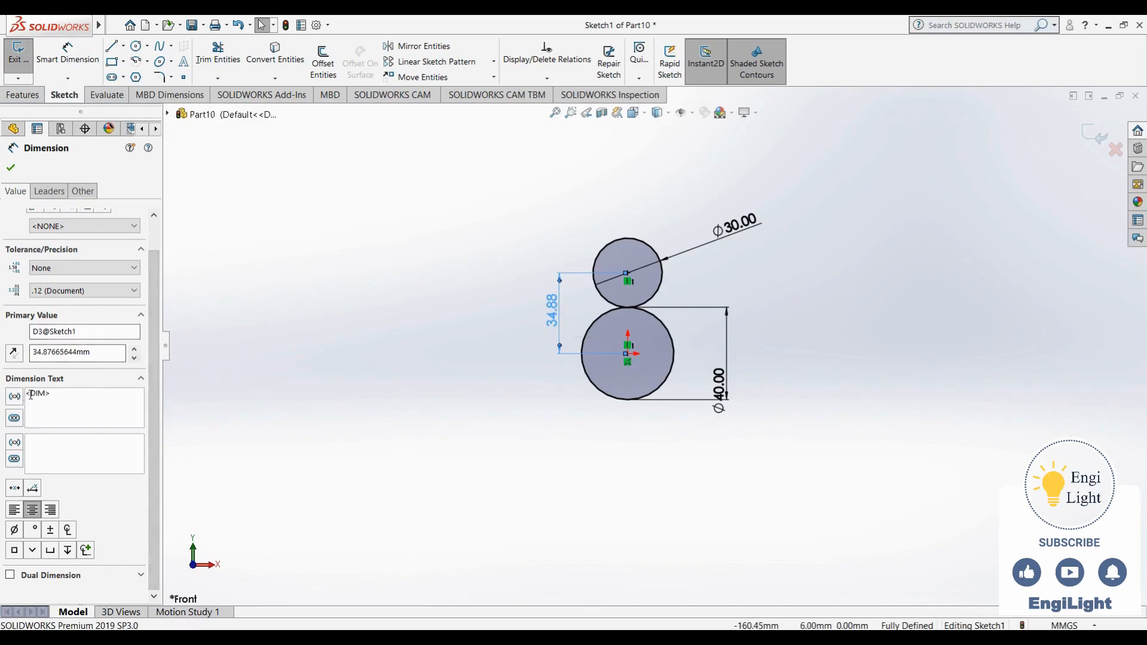
drag(28, 394, 55, 393)
click(60, 399)
text(ahksa)
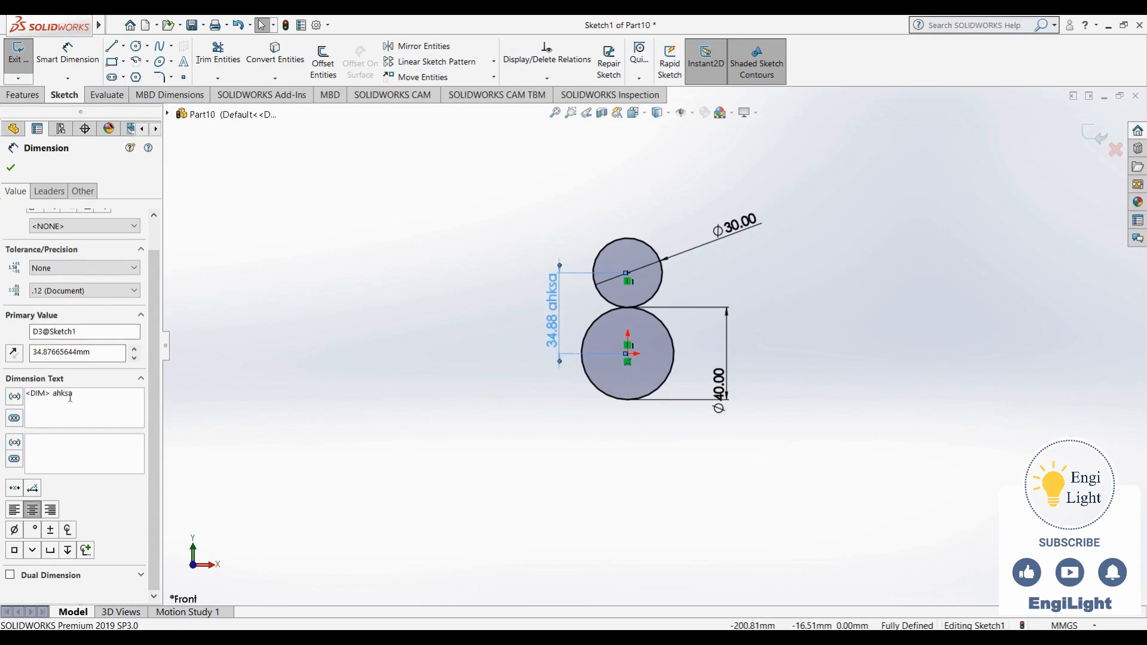
key(BackSpace)
key(BackSpace)
key(BackSpace)
key(BackSpace)
key(BackSpace)
key(BackSpace)
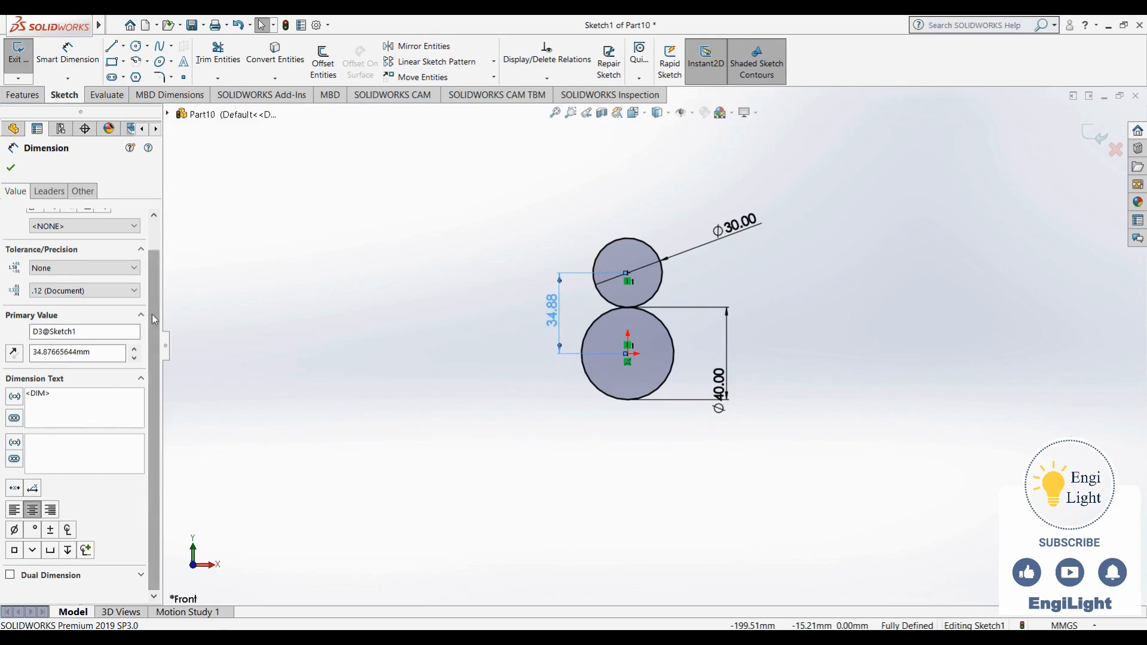
scroll(151, 310, up, 3)
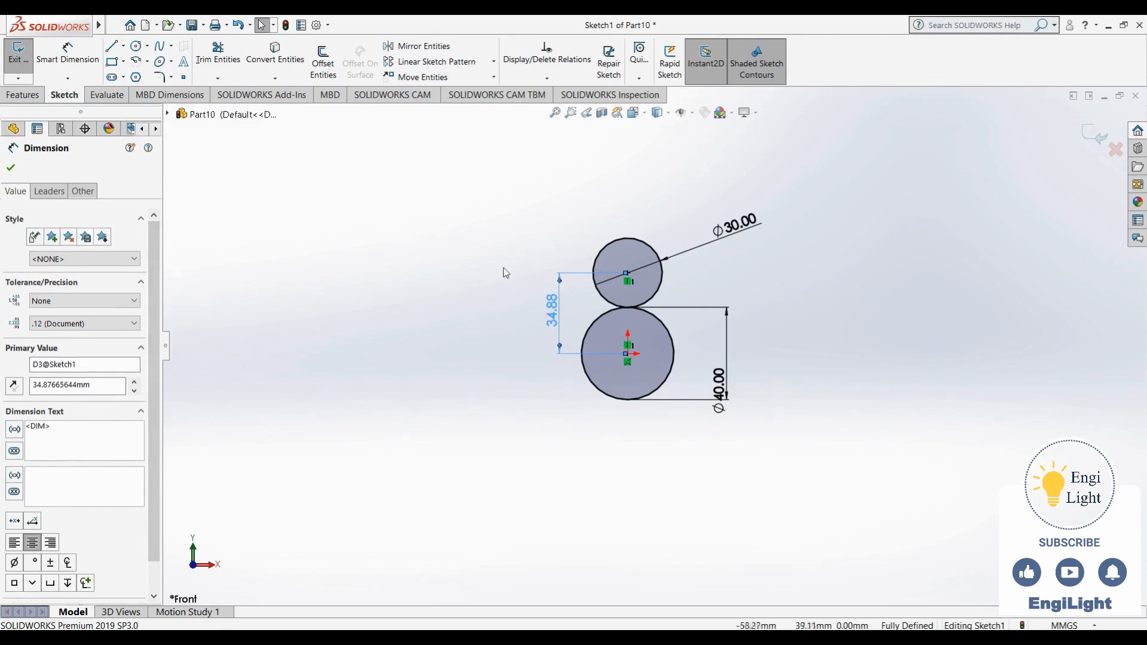
Try the outside witness arrow display on the center-distance dimension, and set its arrows to inside.
click(49, 191)
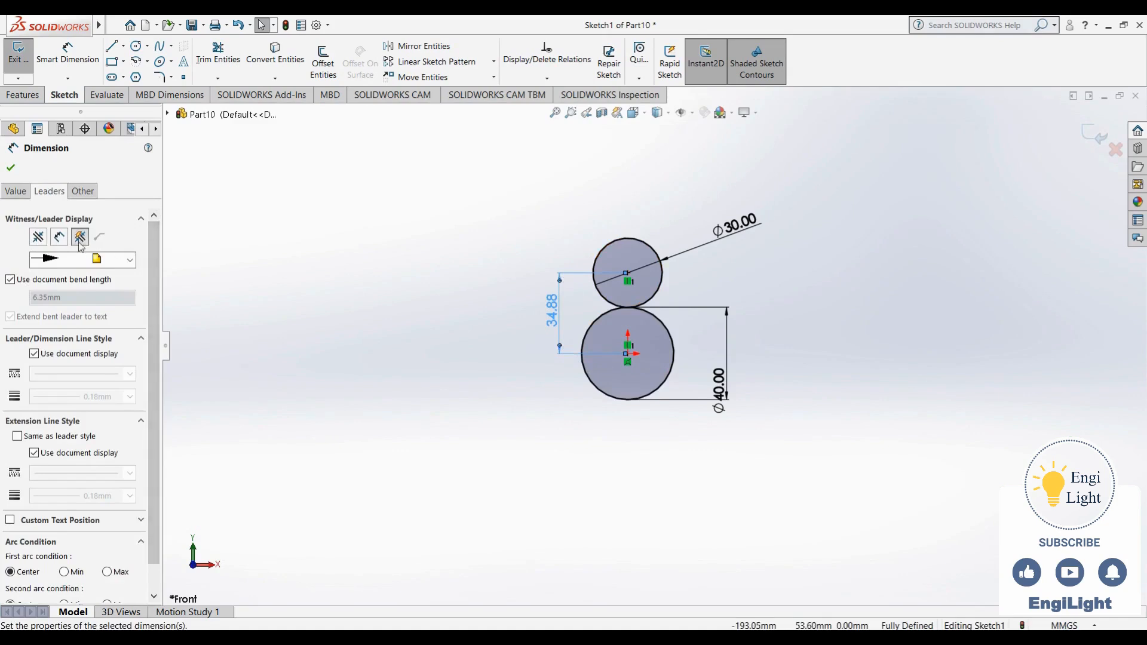
click(43, 241)
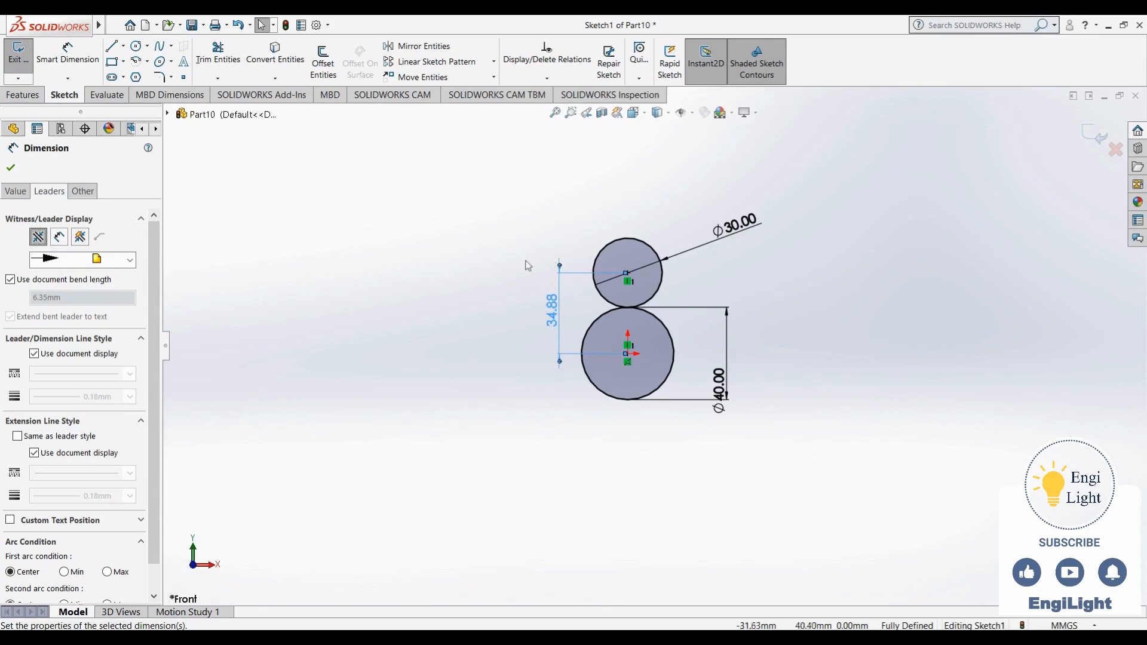
click(59, 238)
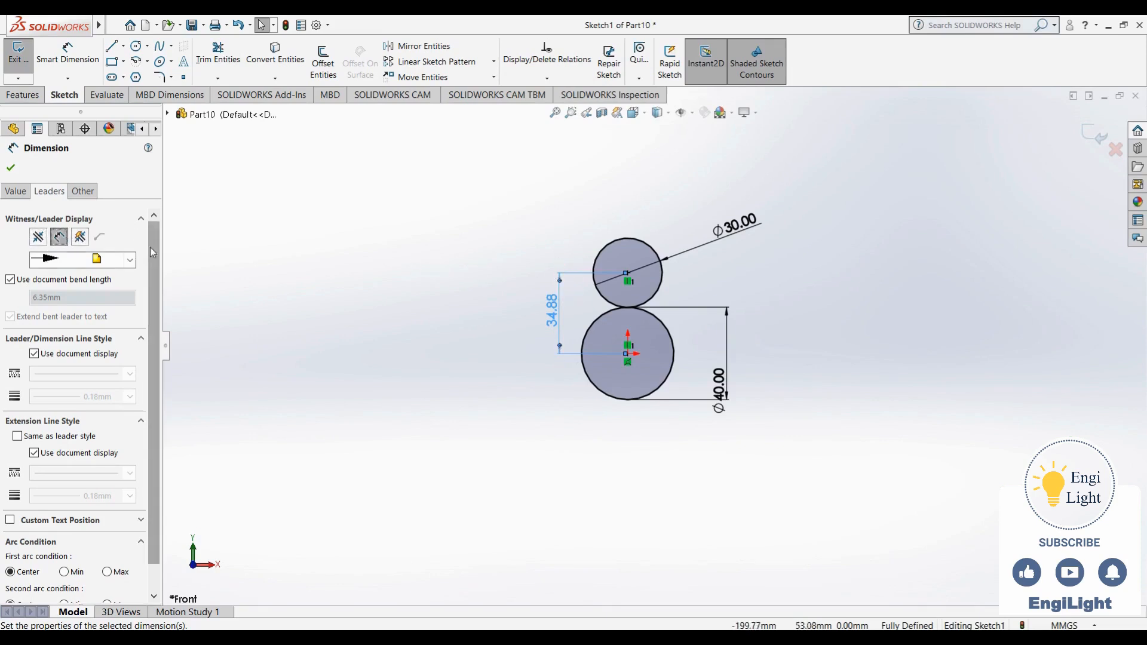
Set the first and second arc conditions of the center-distance dimension to Max.
scroll(154, 279, down, 1)
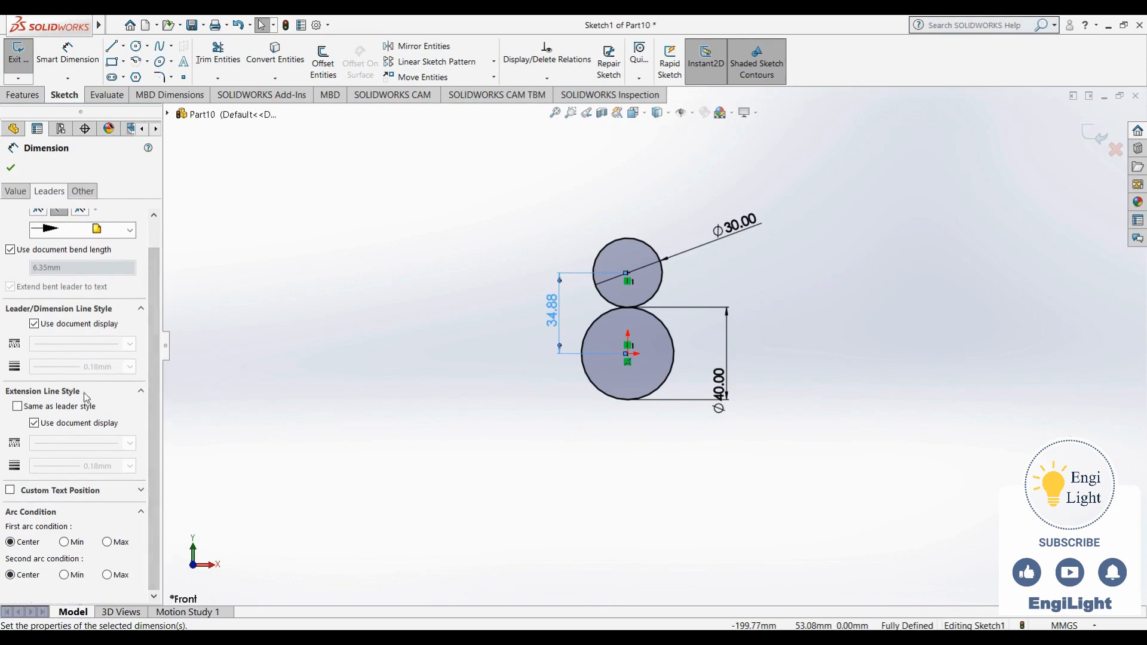
click(82, 191)
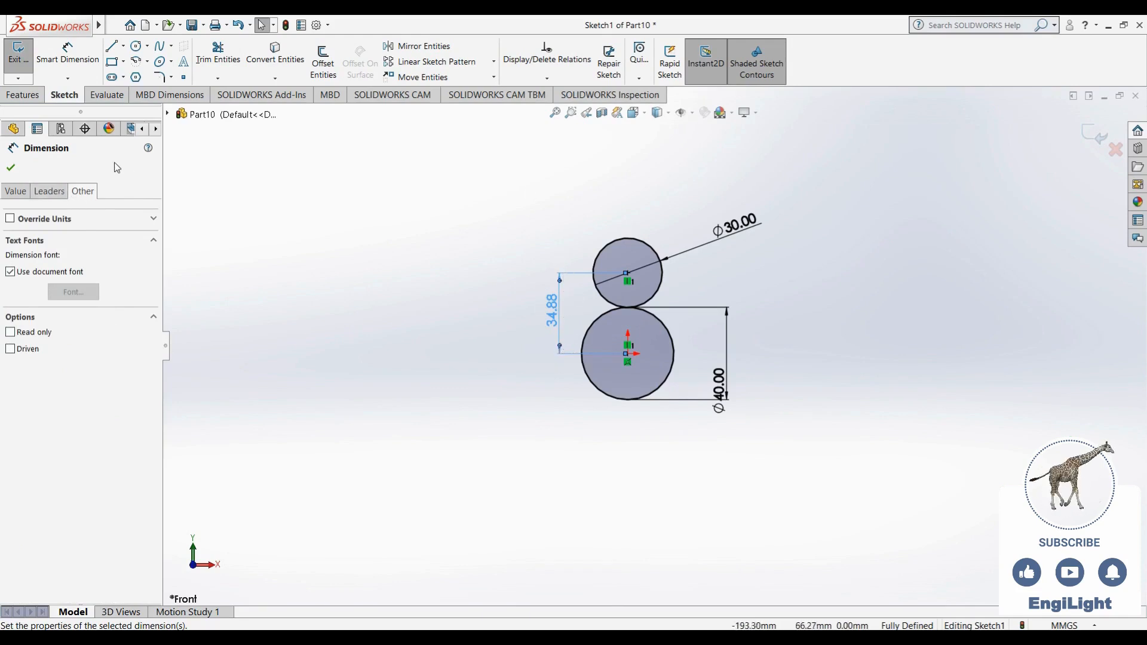
click(49, 191)
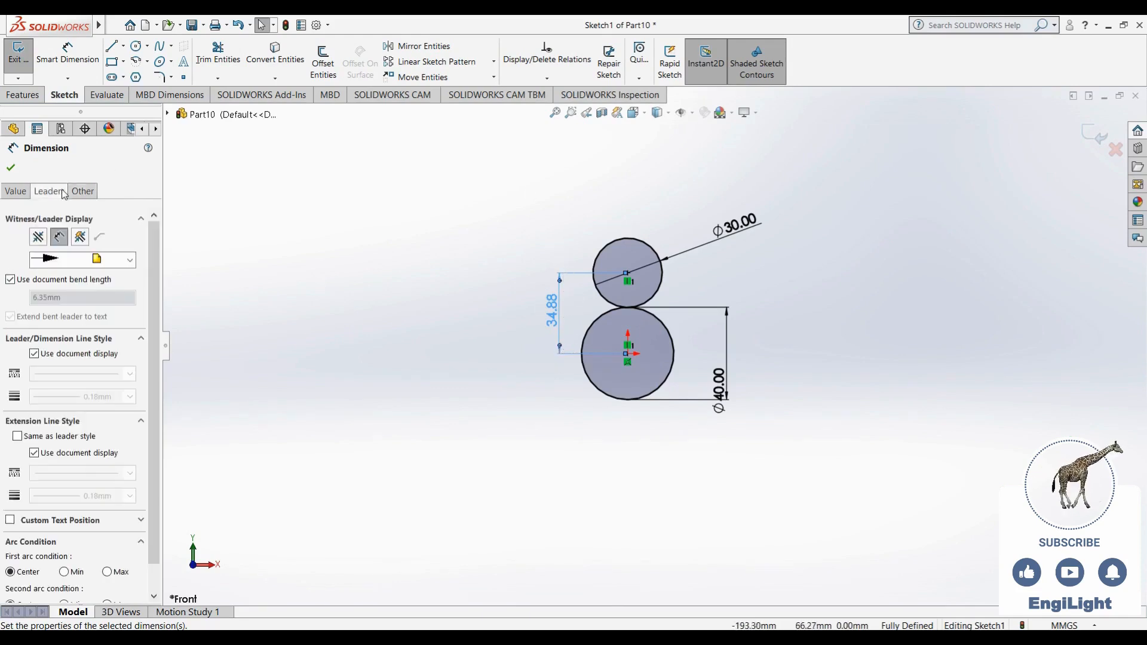
drag(155, 229, 150, 326)
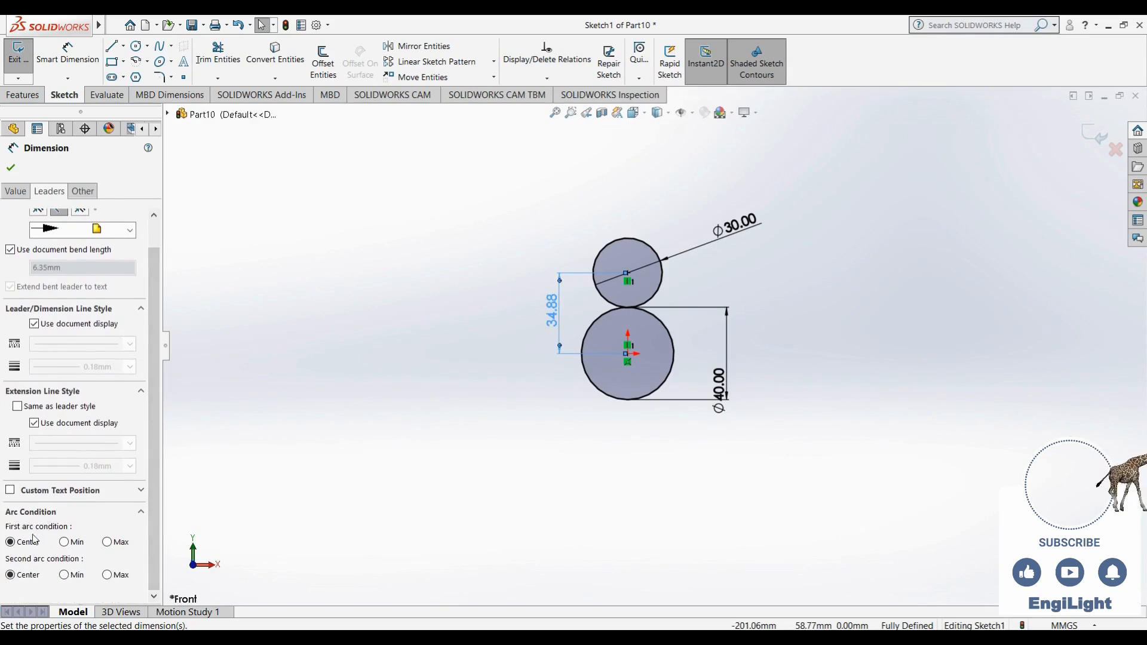
click(108, 543)
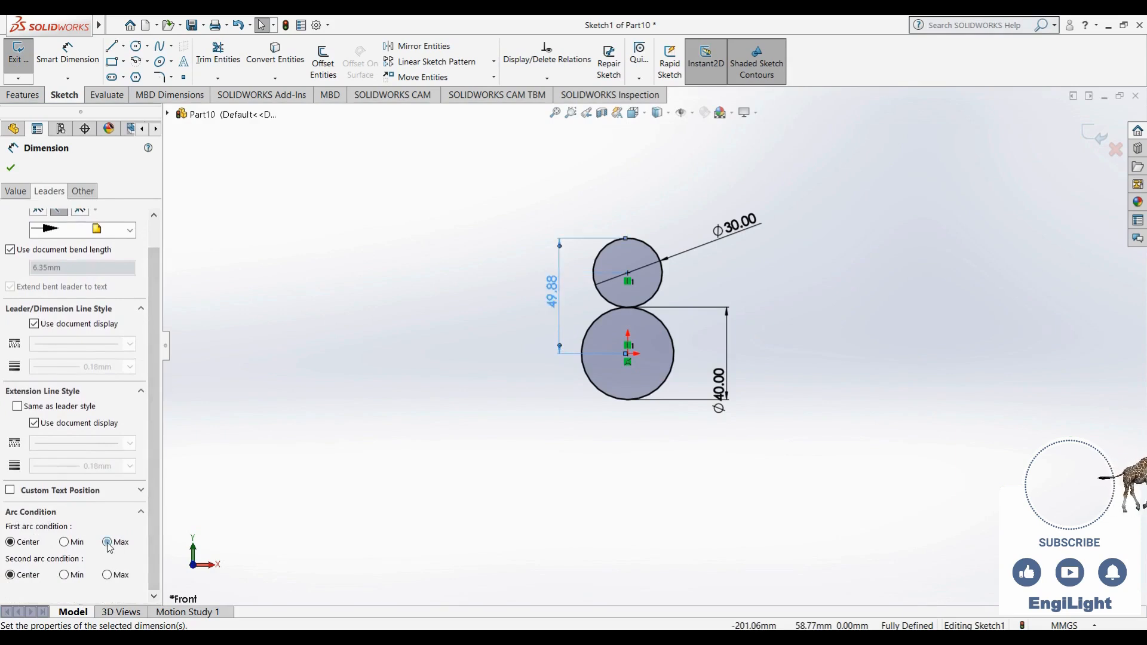
click(108, 575)
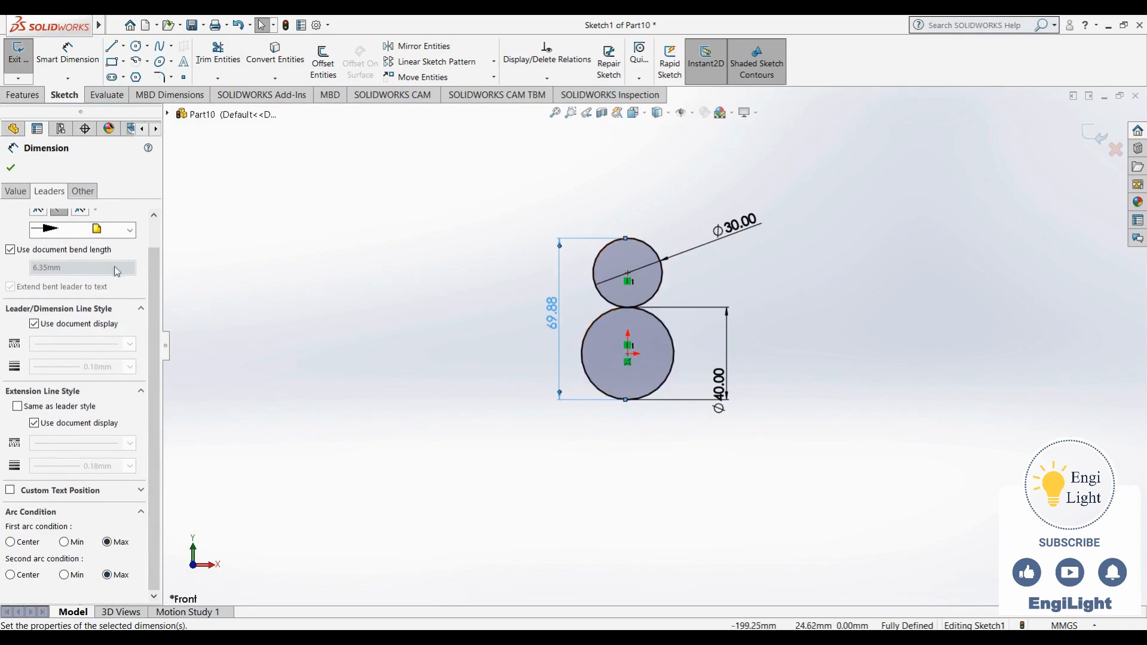
click(17, 170)
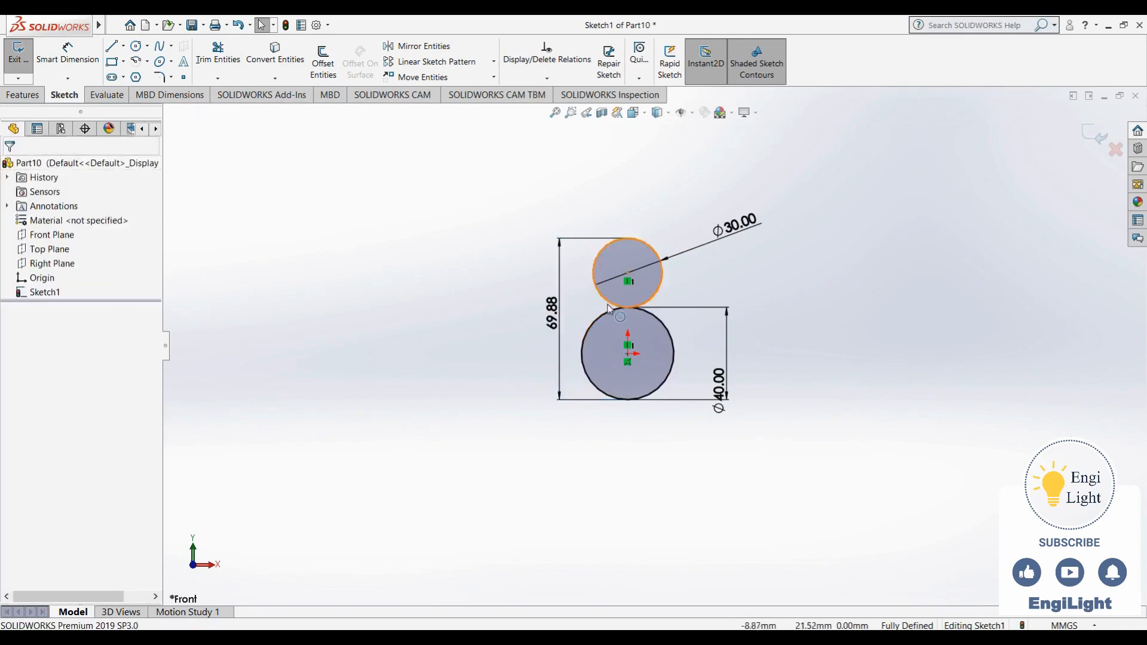
Try setting the overall height dimension to 52 mm, and undo it together with the Max arc conditions.
double_click(541, 358)
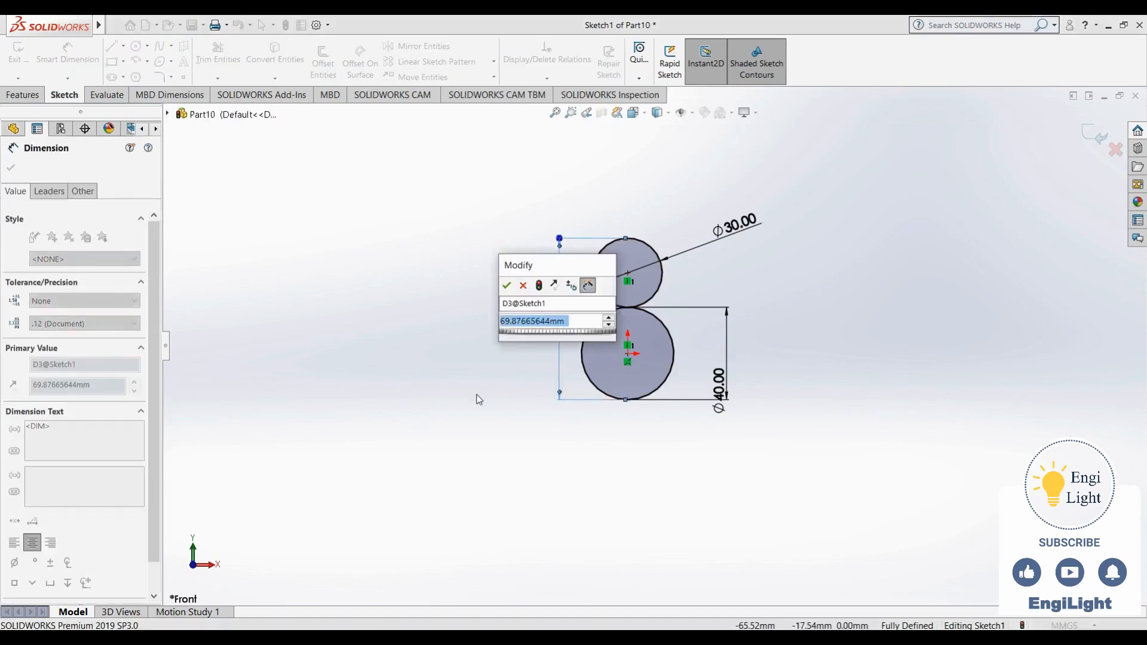
text(52)
key(Return)
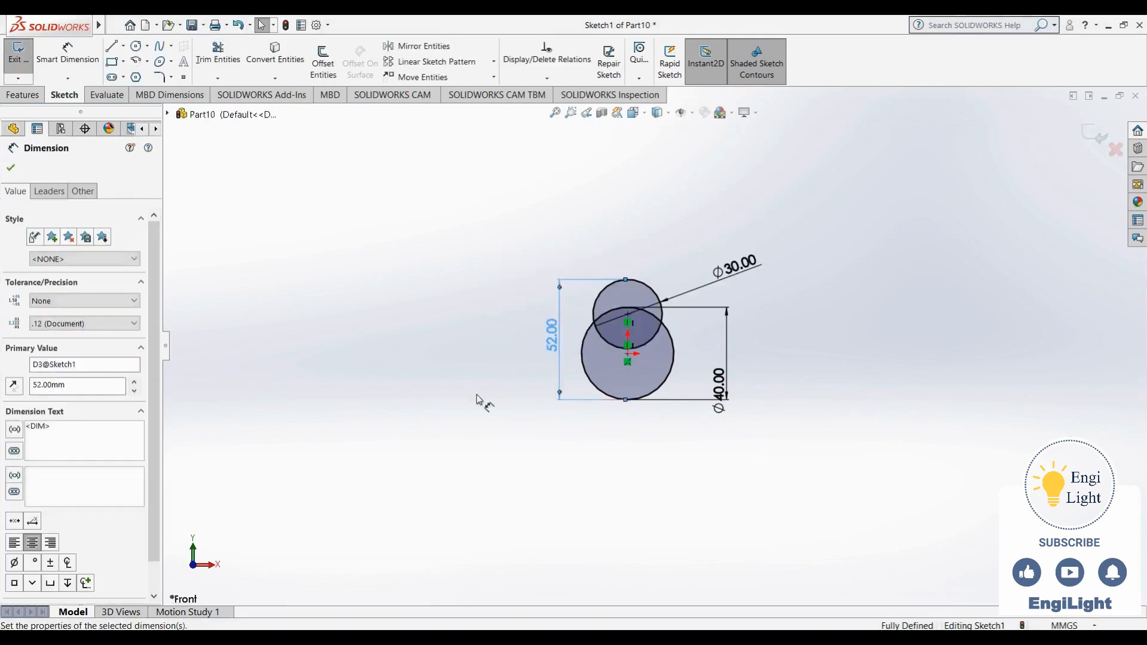
click(486, 399)
scroll(687, 340, down, 1)
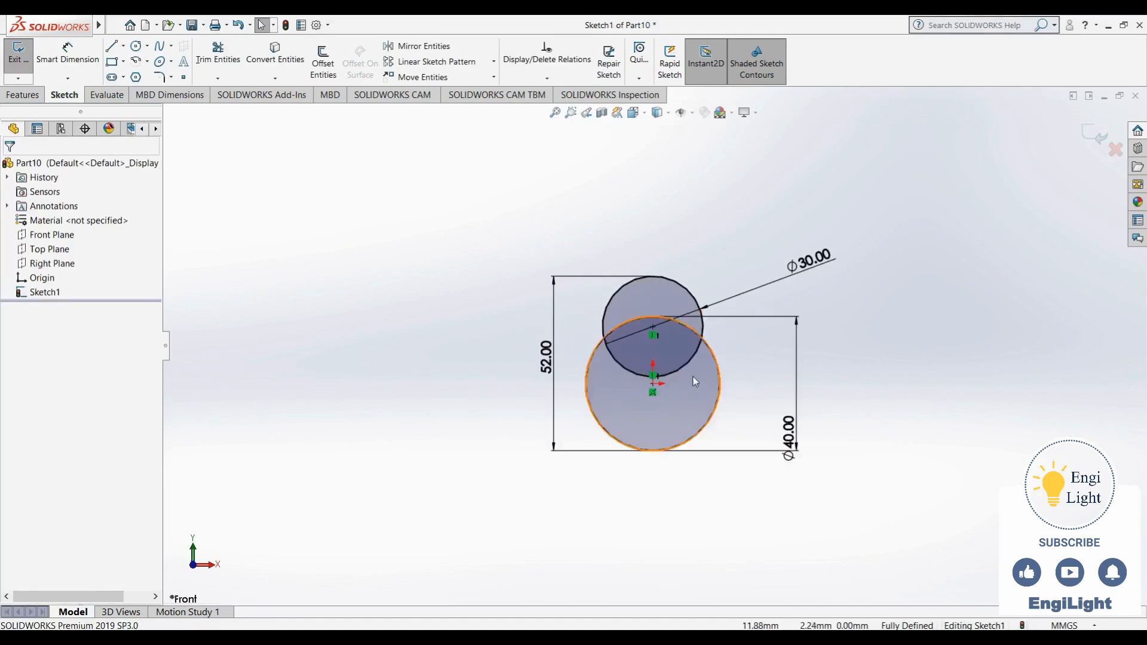
scroll(695, 381, down, 3)
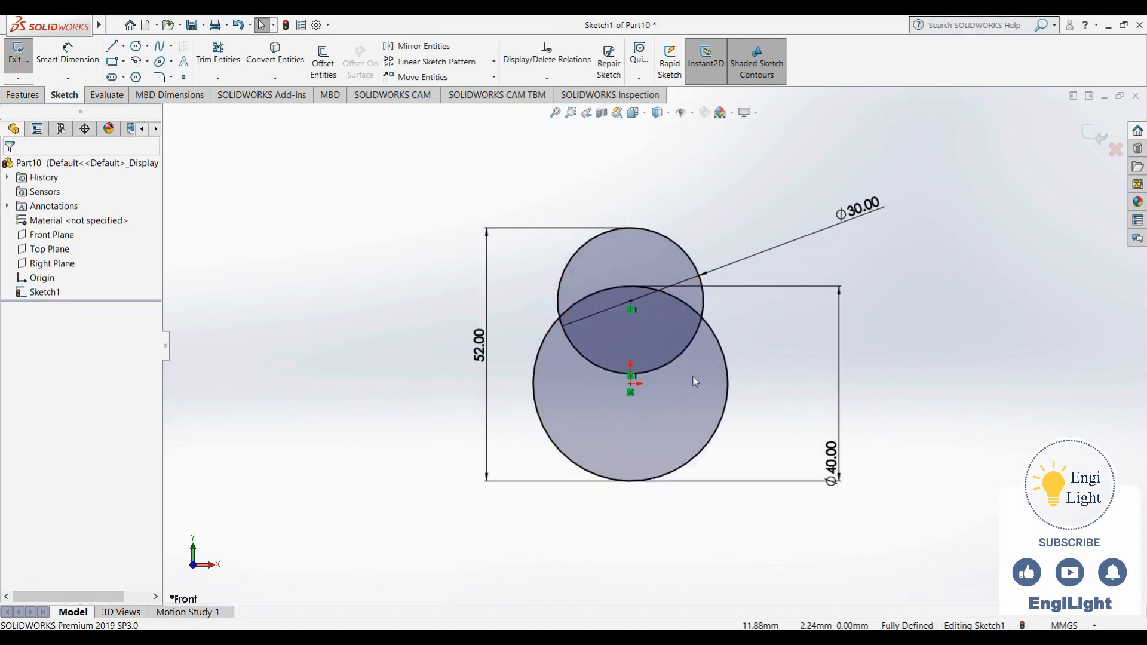
key(ctrl+z)
key(ctrl+z)
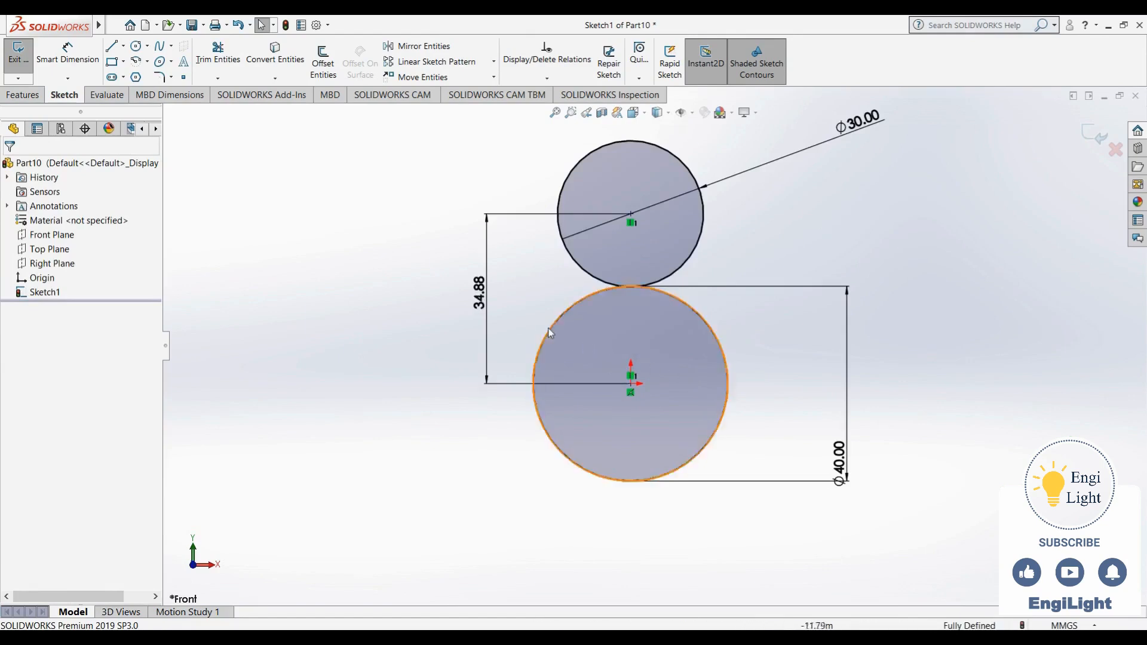
Delete the dimension between the two circles' centers.
click(514, 387)
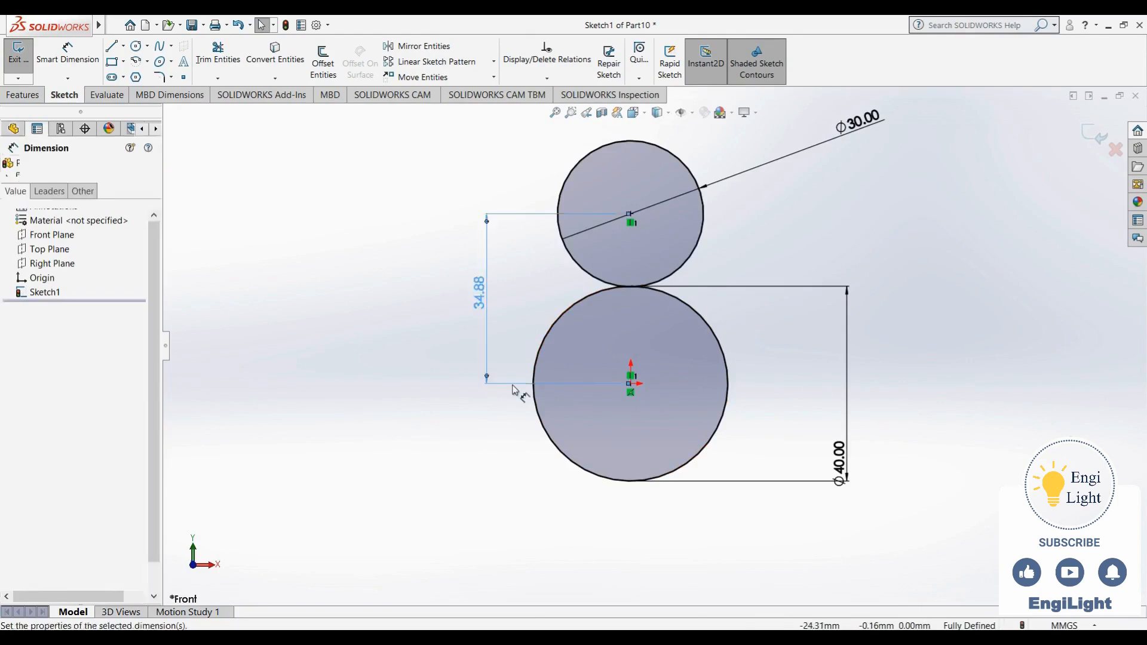
key(Delete)
scroll(597, 370, up, 3)
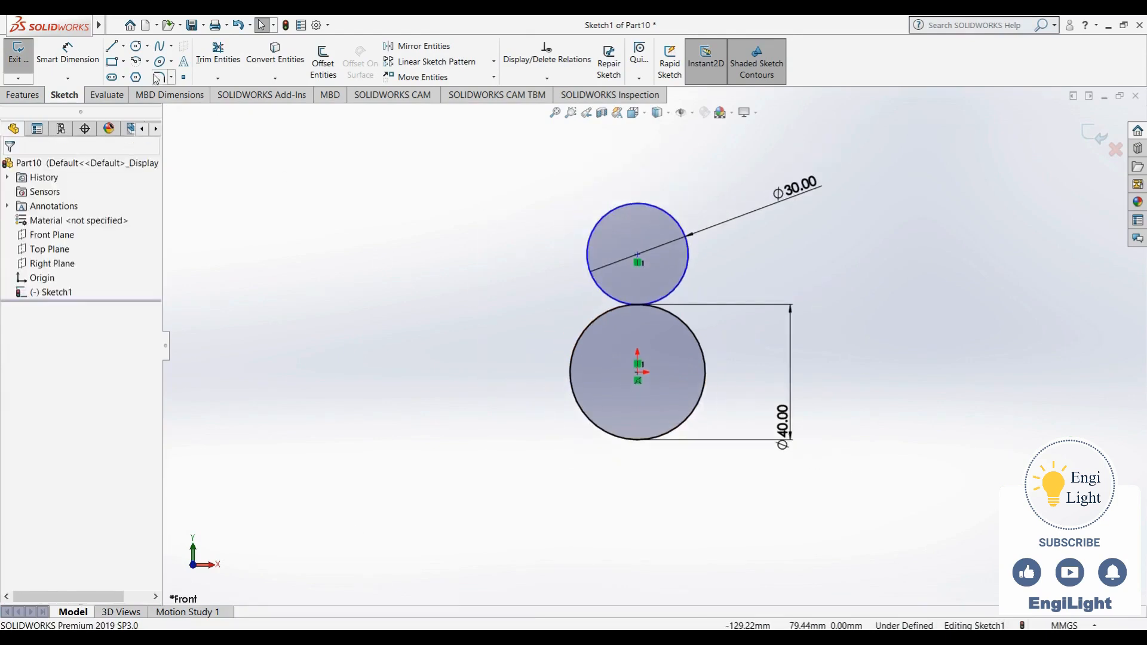
Dimension the vertical distance between the two circles' center points, accepting the current value.
click(67, 53)
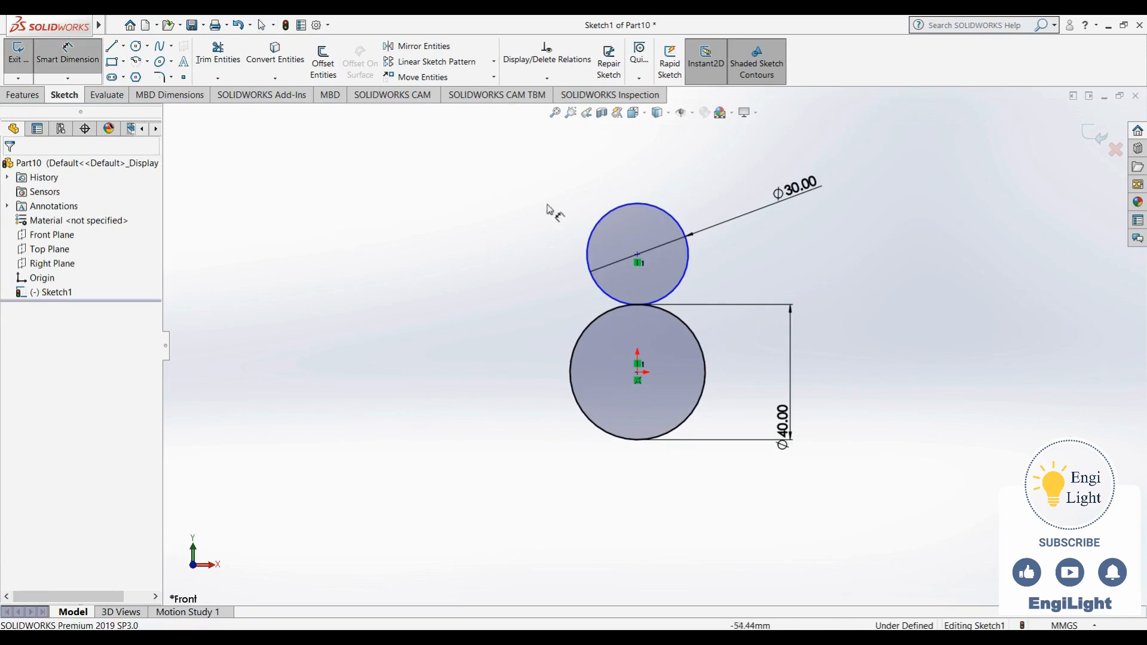
click(637, 255)
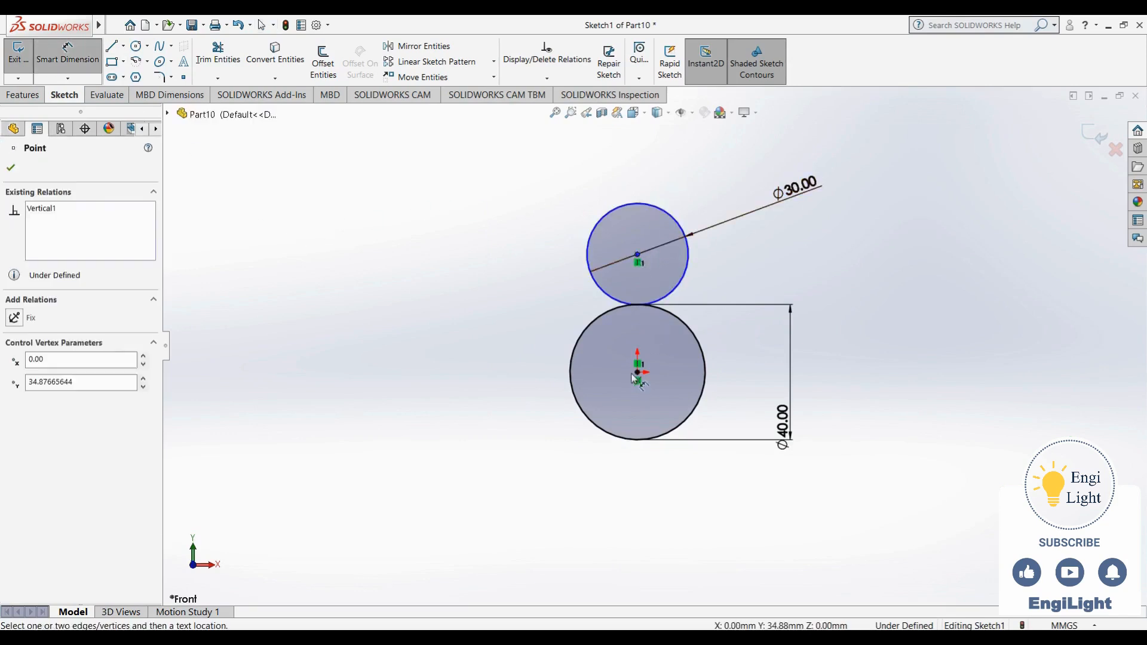
click(638, 373)
click(484, 317)
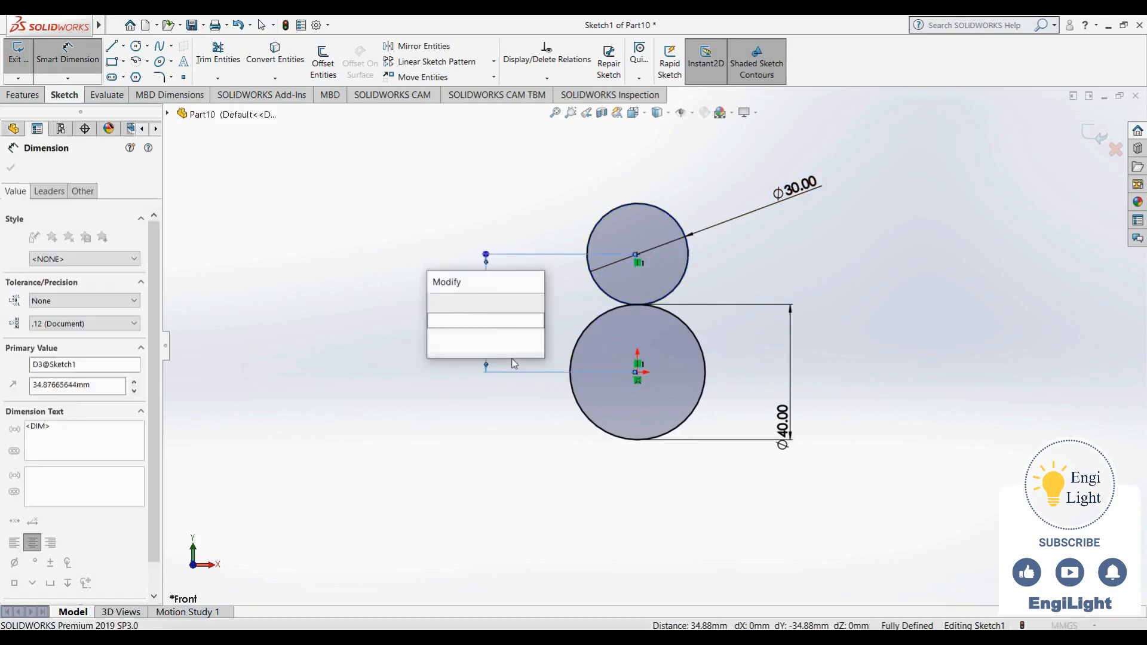
click(435, 303)
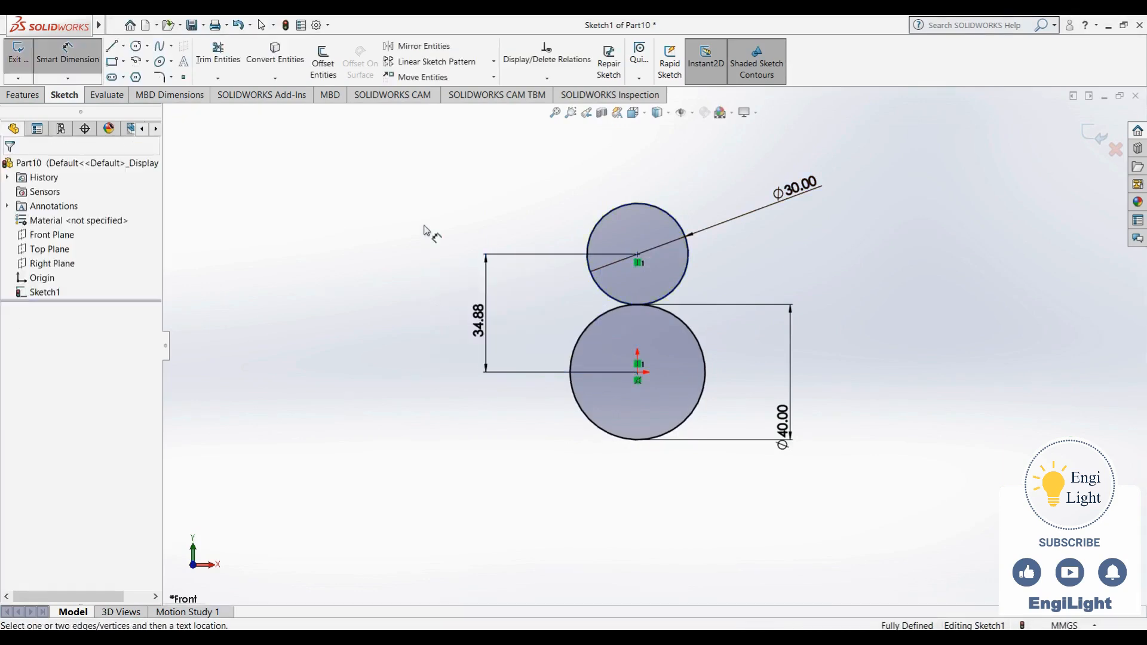
Check the leader settings of the center-point dimension for arc conditions, and delete that dimension.
click(539, 257)
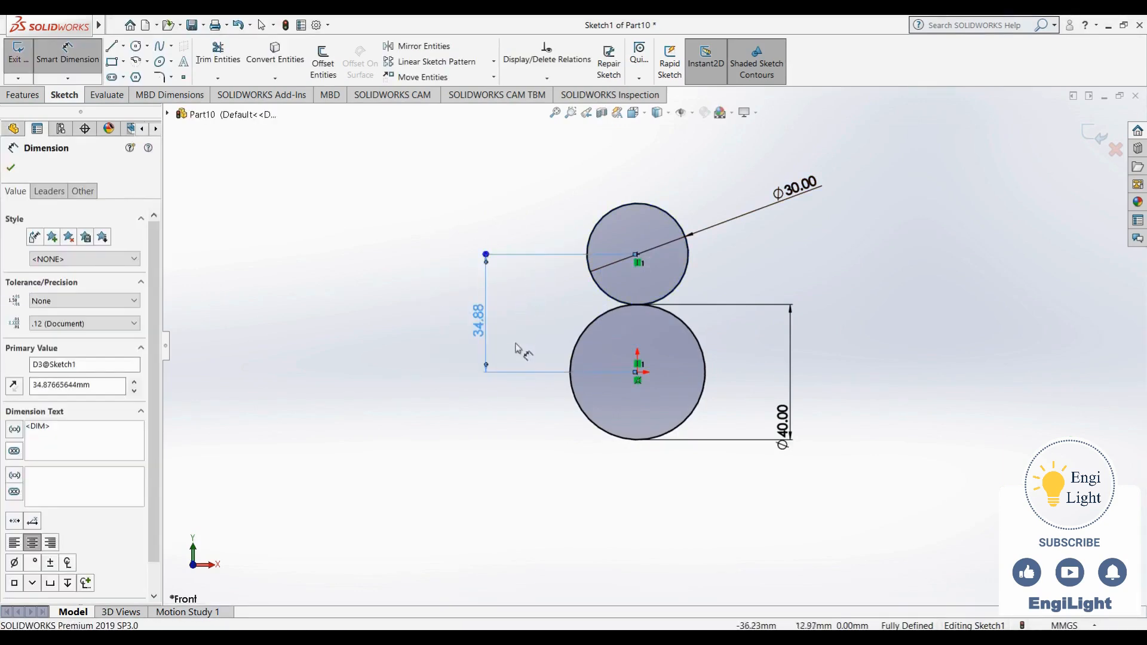
click(49, 191)
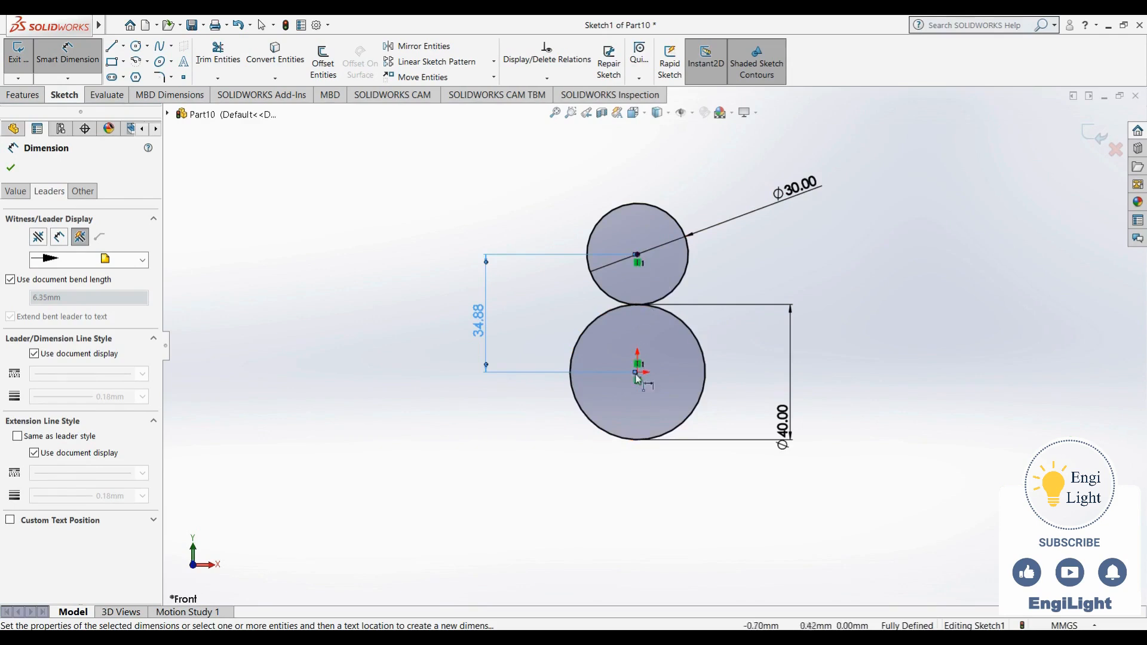
key(Escape)
drag(334, 168, 512, 411)
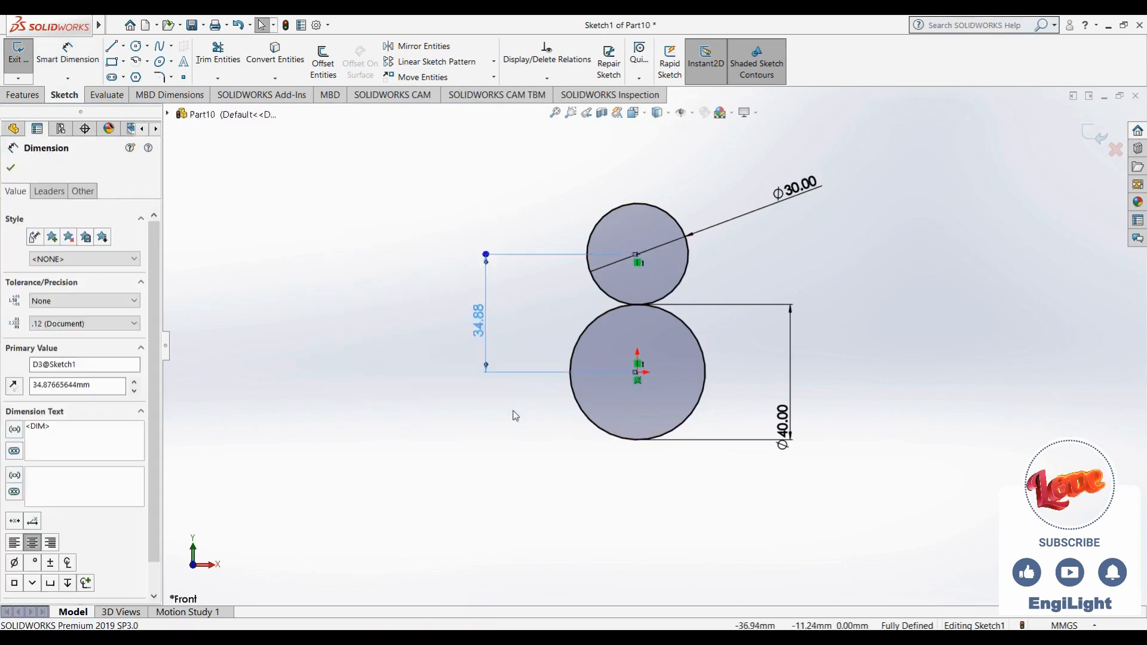
key(Delete)
Dimension the vertical distance between the two circles by picking their circumferences, accepting the current value.
click(85, 60)
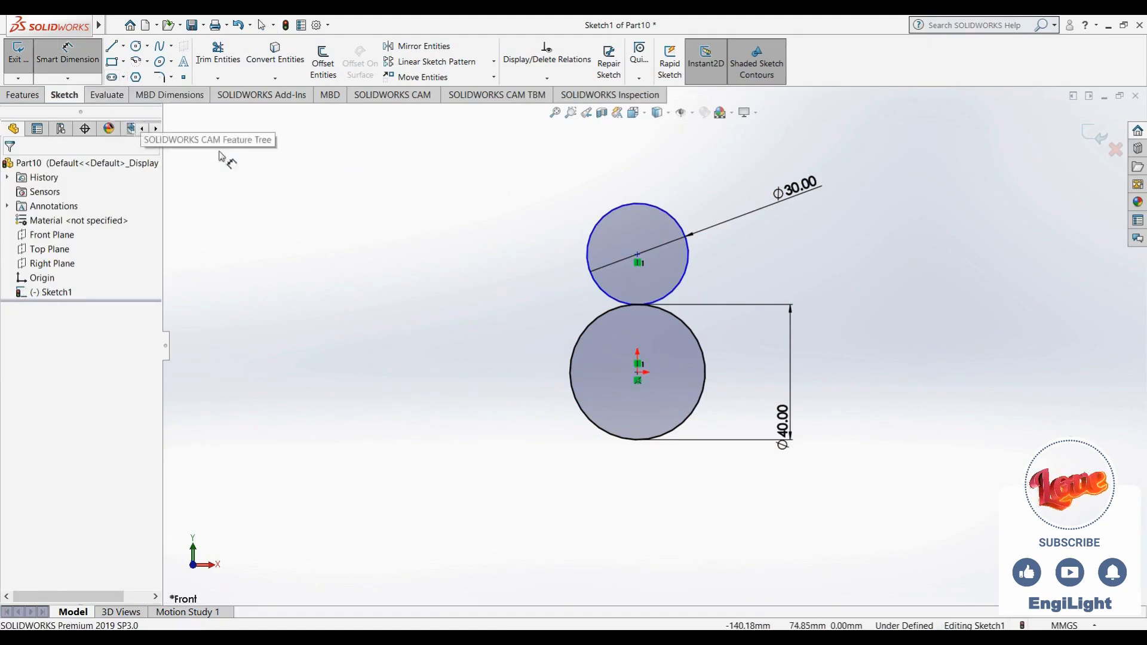
click(591, 265)
click(571, 360)
click(515, 305)
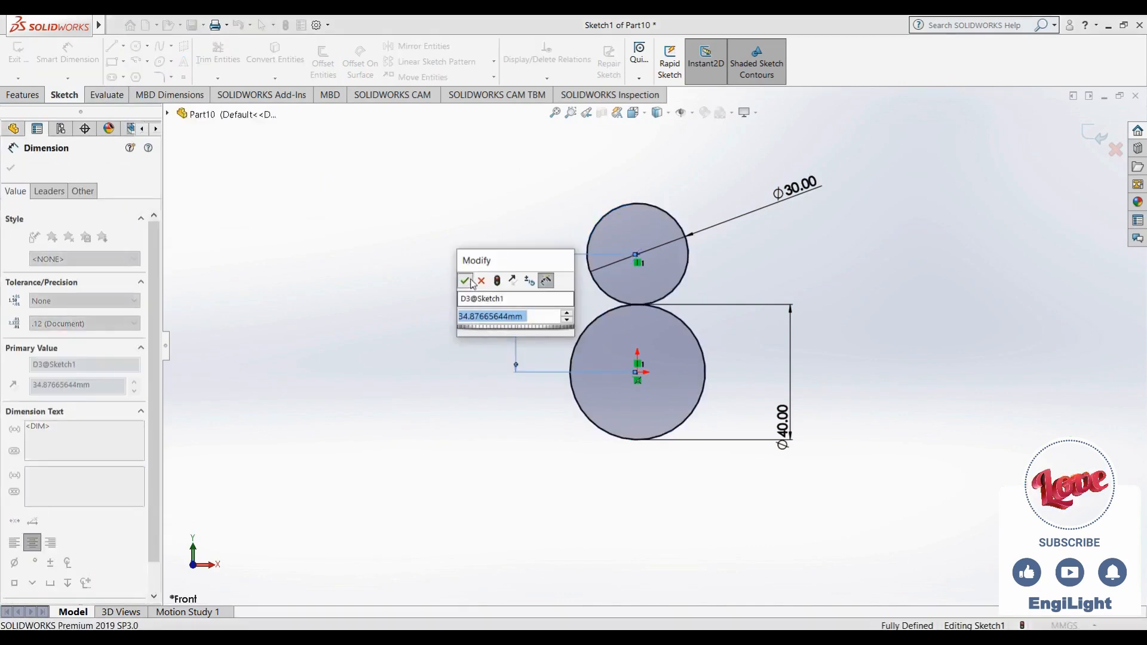
click(465, 281)
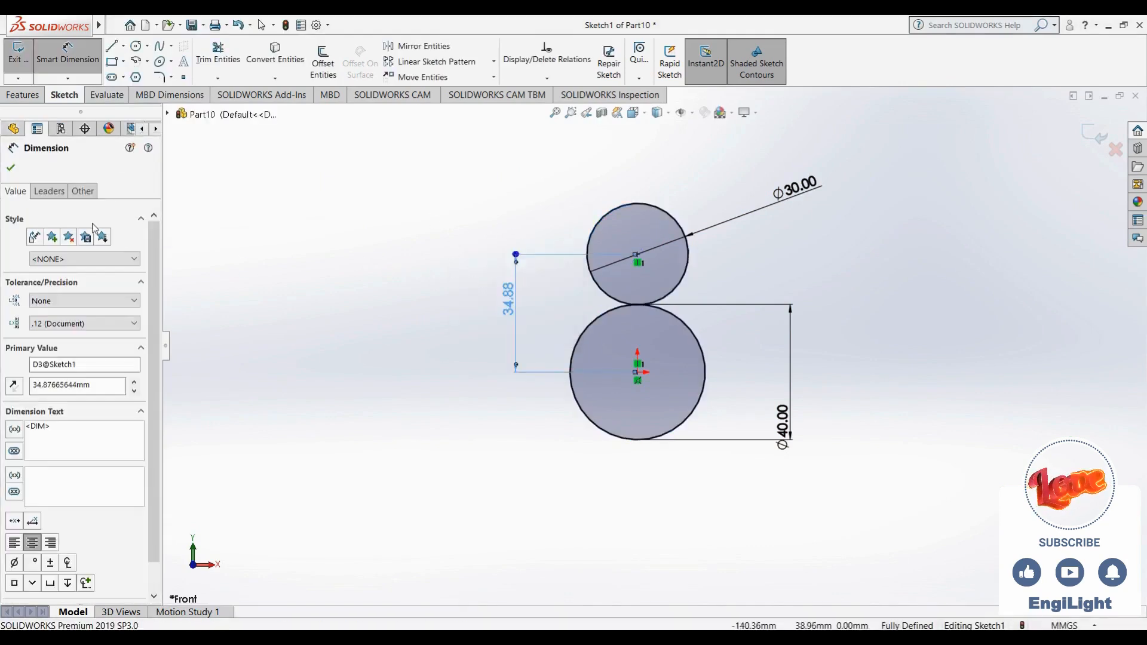
Set both arc conditions of the circle-to-circle dimension to Max so it spans the outermost edges.
click(49, 191)
scroll(159, 295, down, 2)
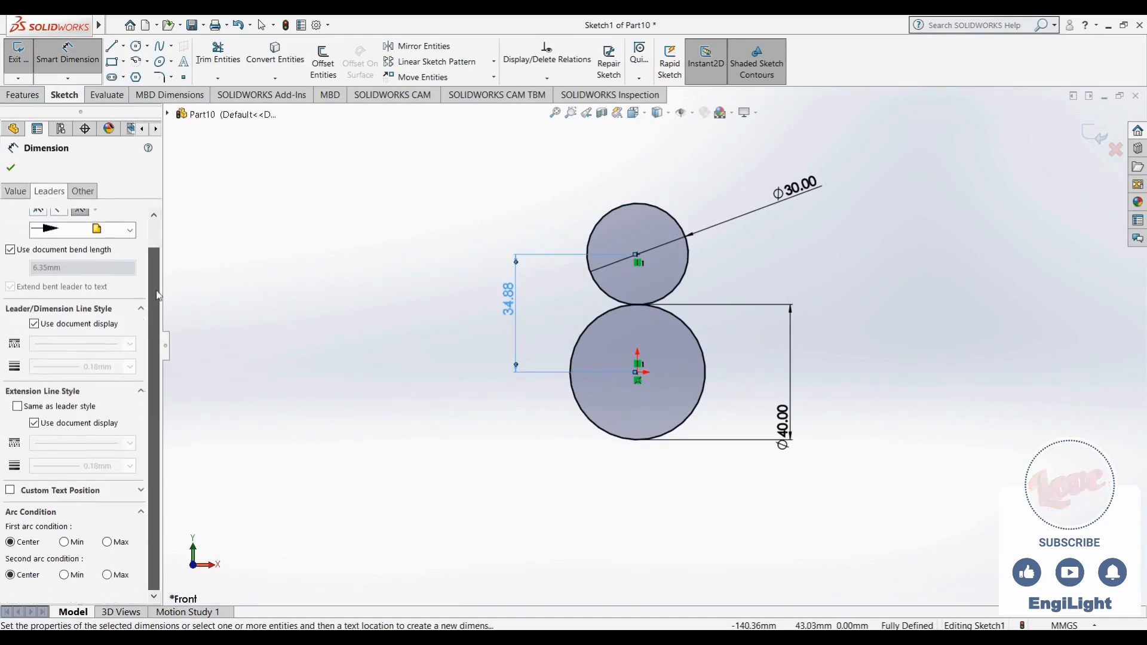
click(107, 542)
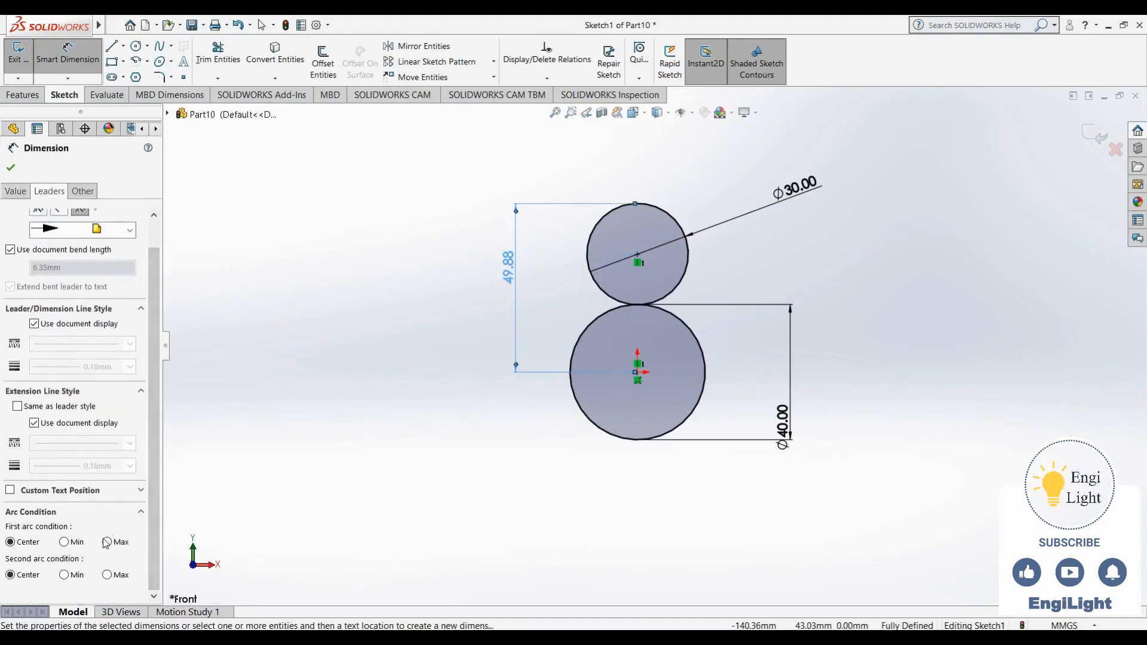
click(107, 574)
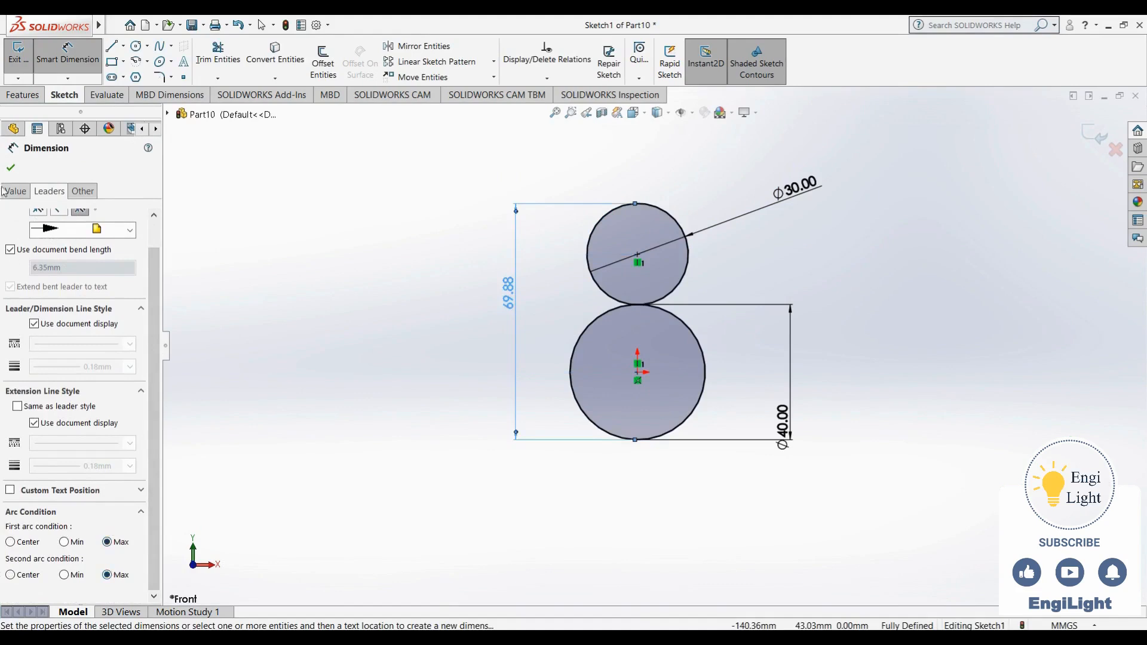
click(11, 167)
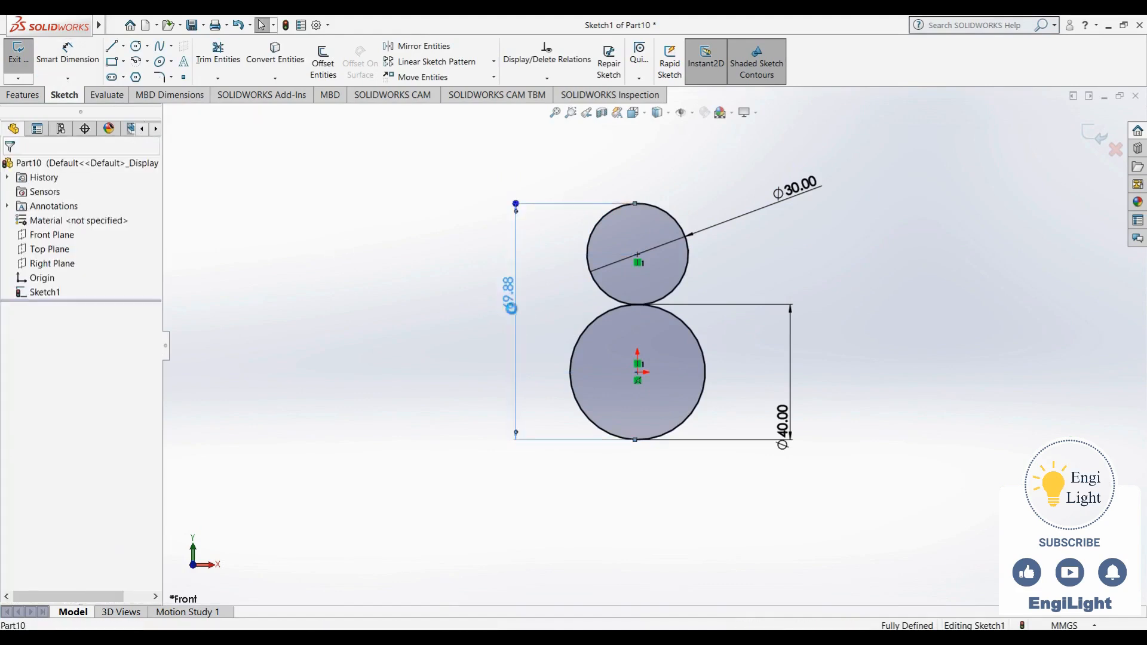
Set the overall height dimension across both circles to 52 mm.
double_click(509, 302)
text(52)
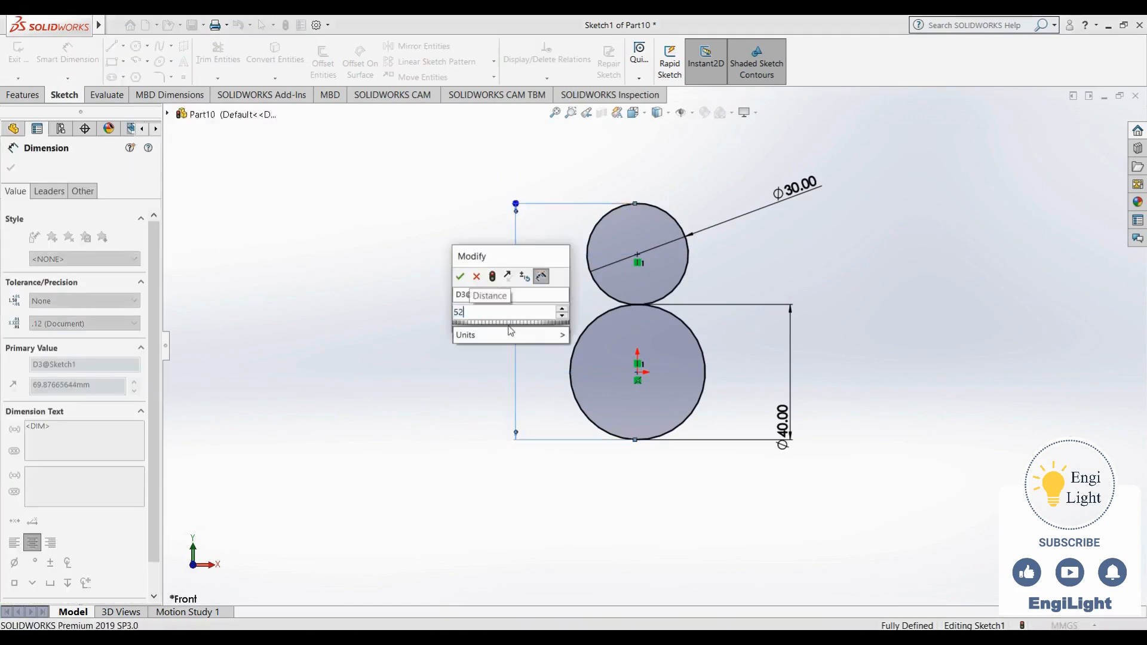
key(Return)
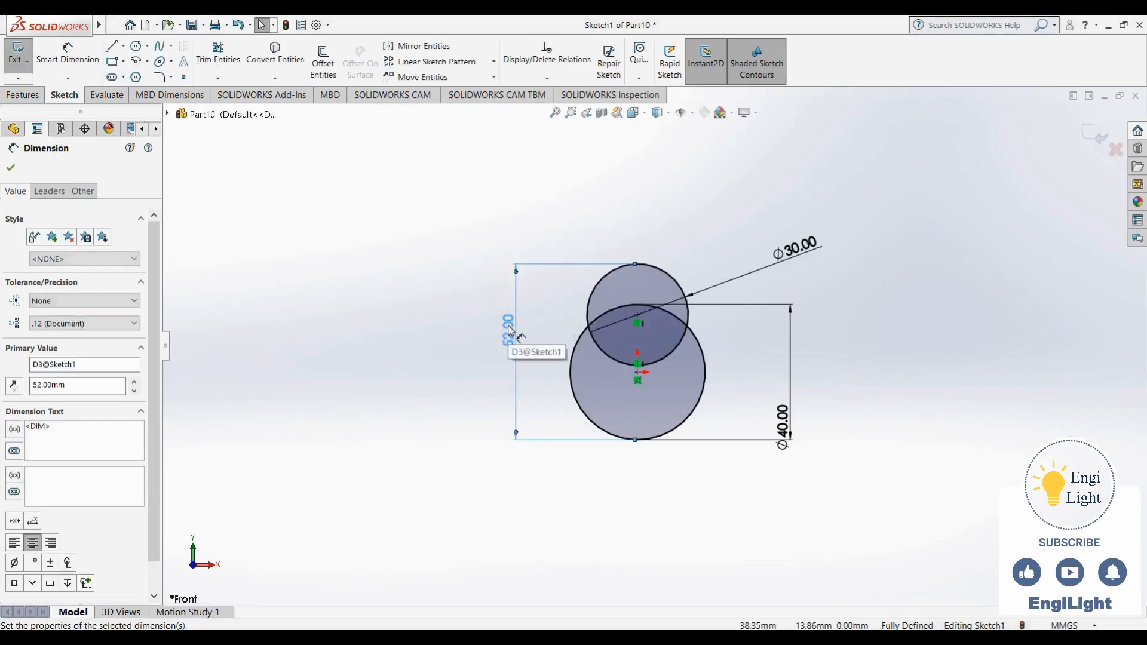
key(Escape)
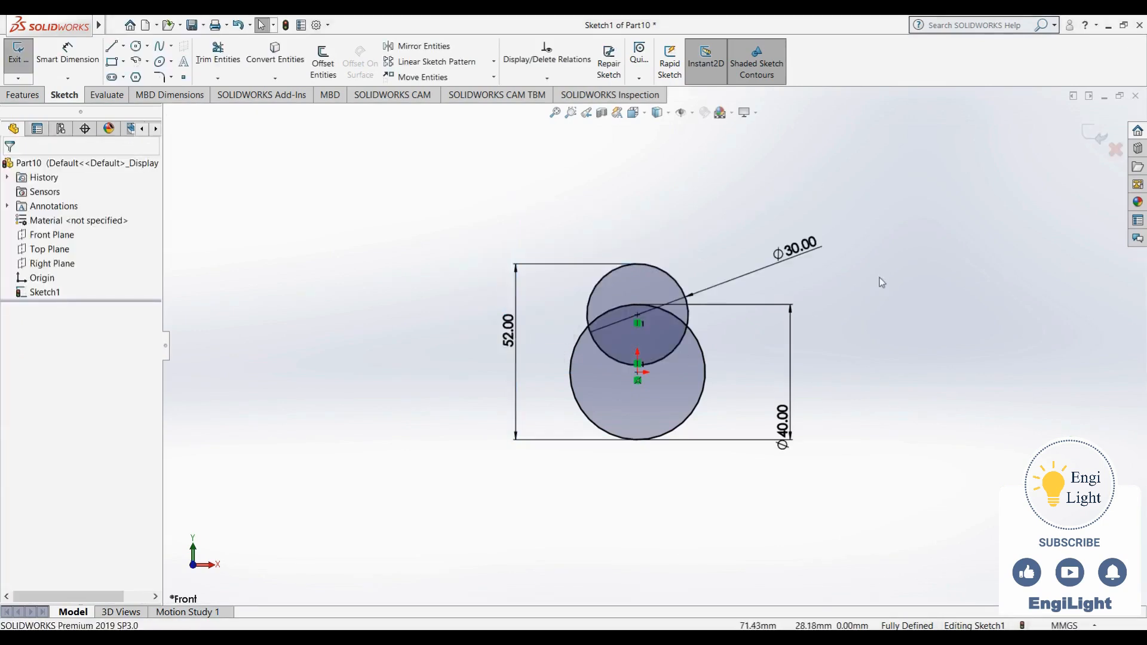
Move the upper circle's 30 mm diameter dimension closer, just above the circle.
drag(797, 247, 719, 190)
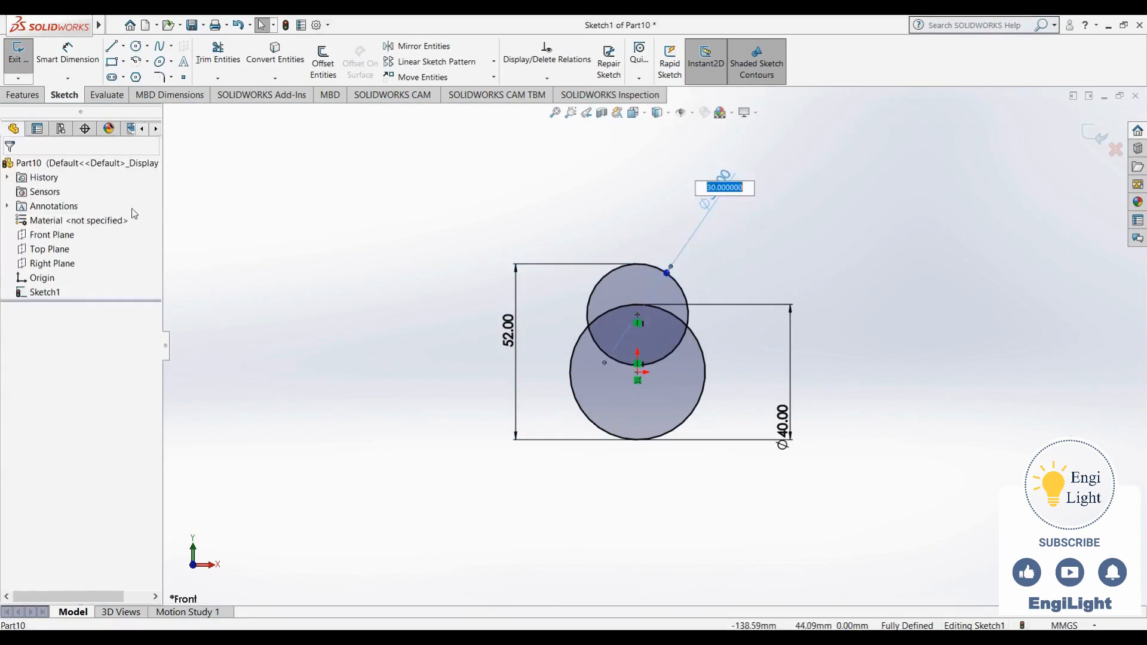
Give the 30 mm diameter dimension an open leader with one arrow and a custom text position with horizontal text on a bent leader.
click(701, 232)
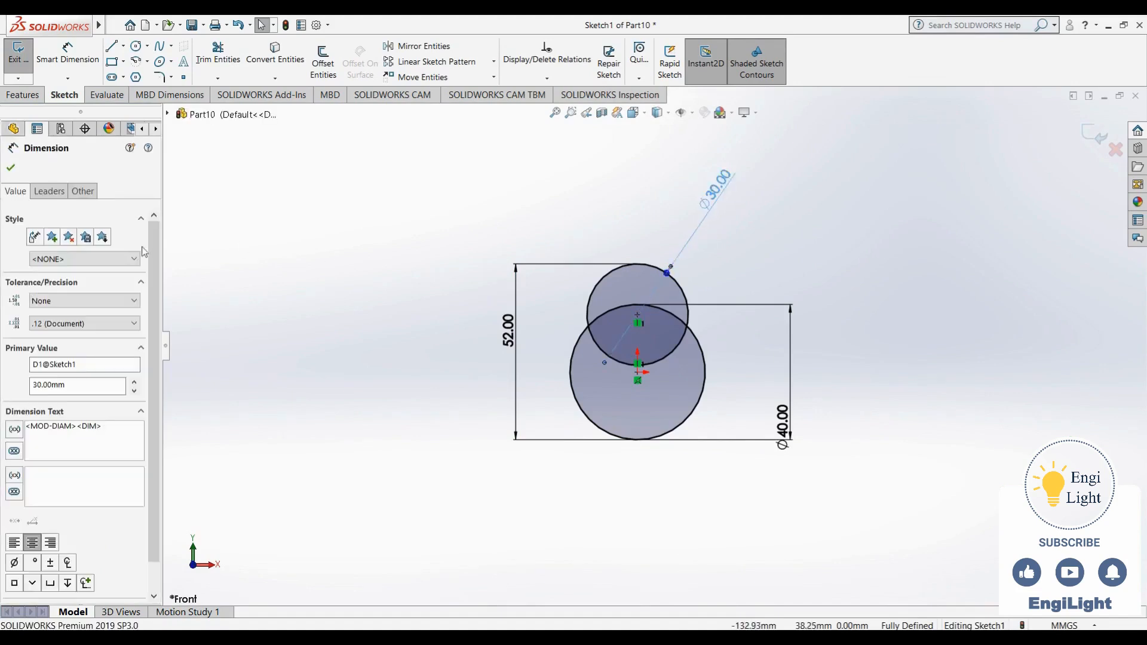
click(49, 191)
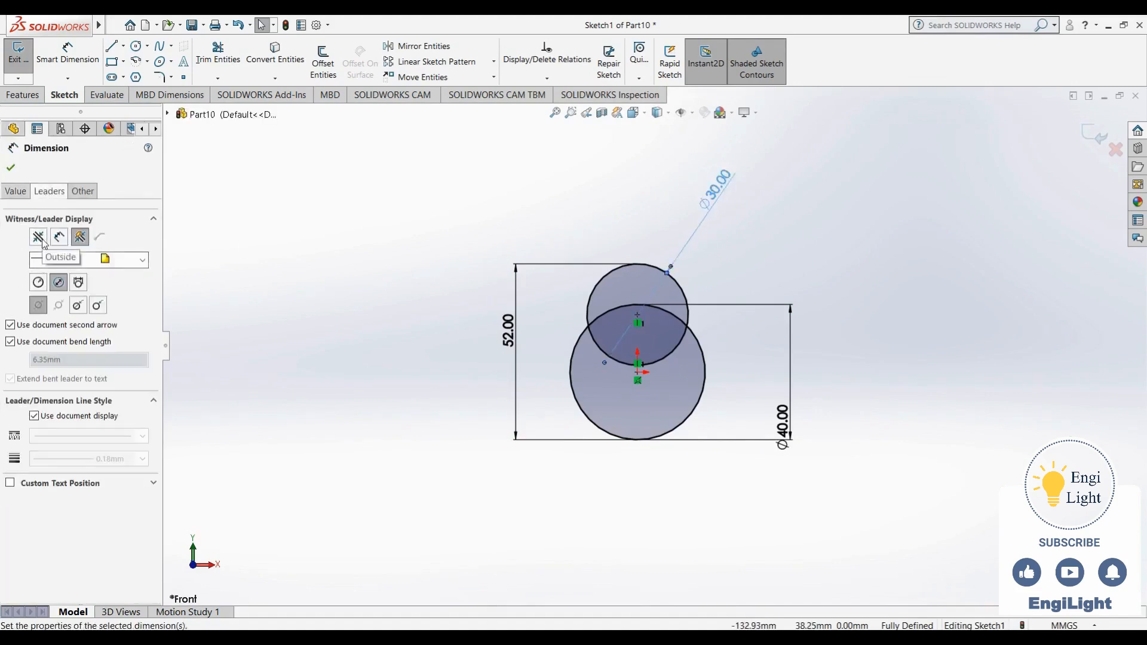
click(77, 305)
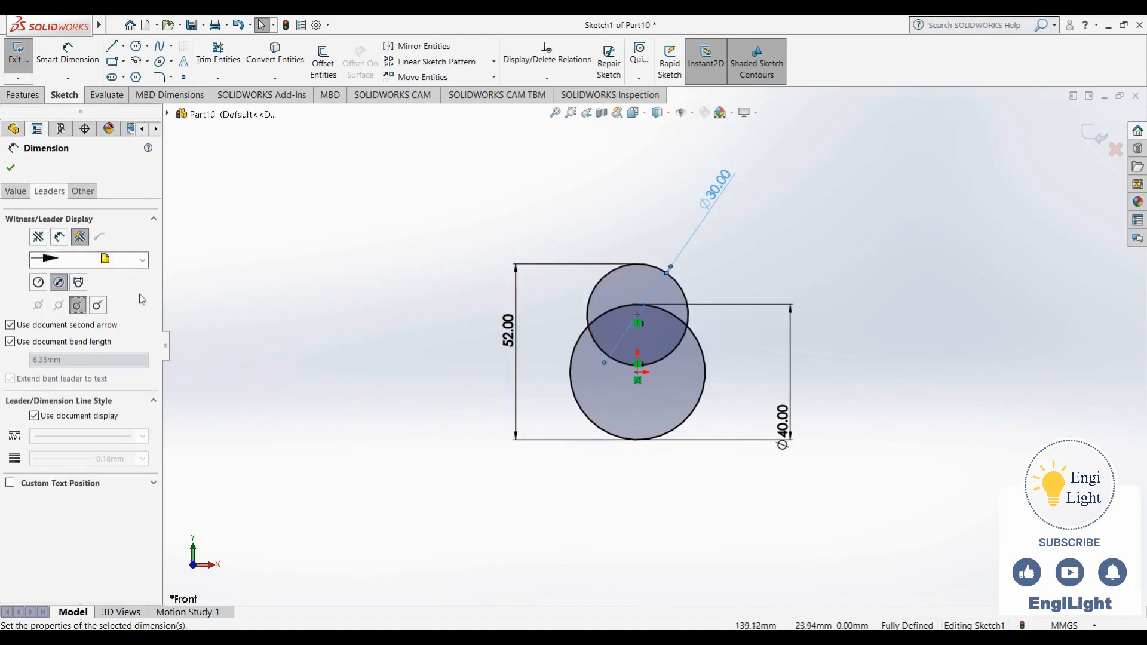
click(101, 307)
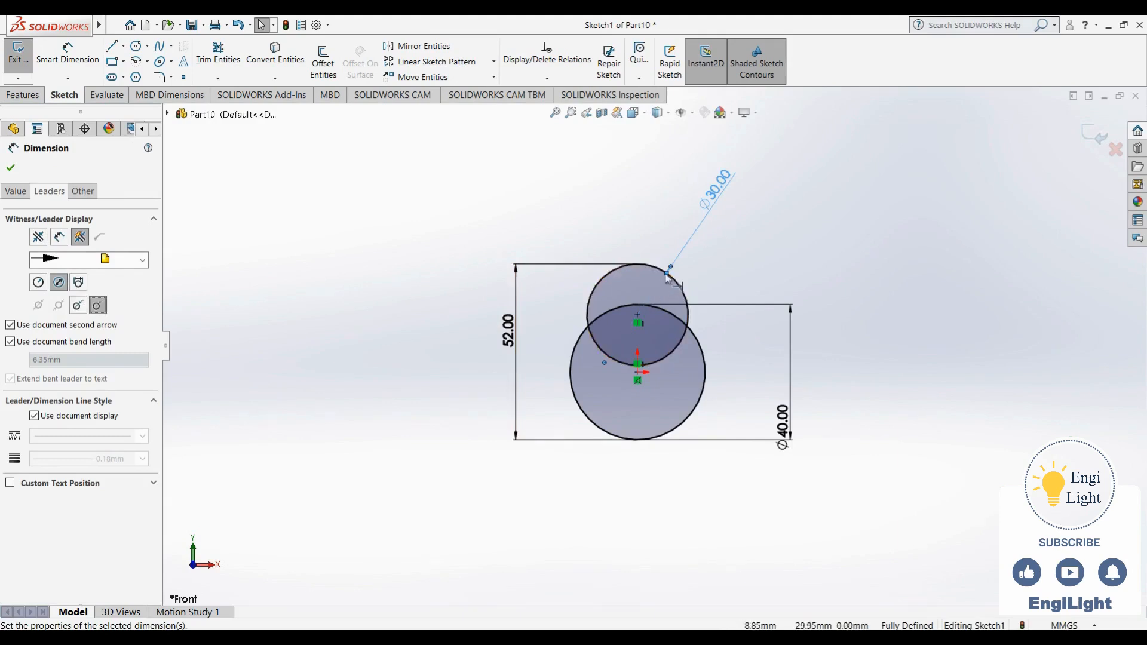
click(52, 483)
click(53, 504)
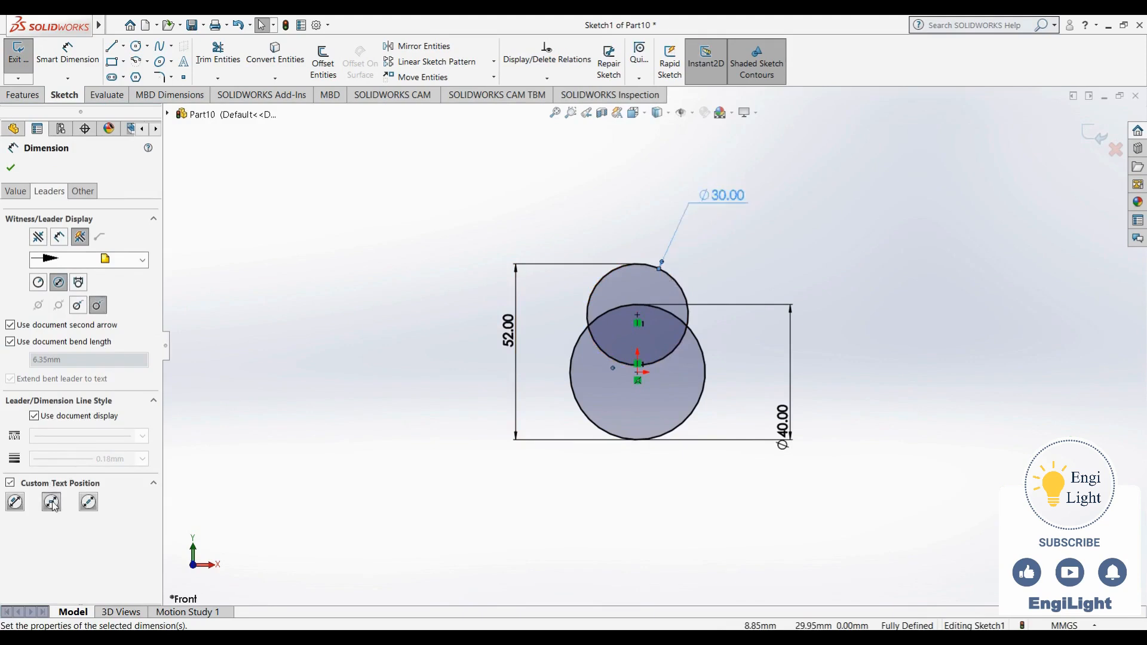
click(10, 169)
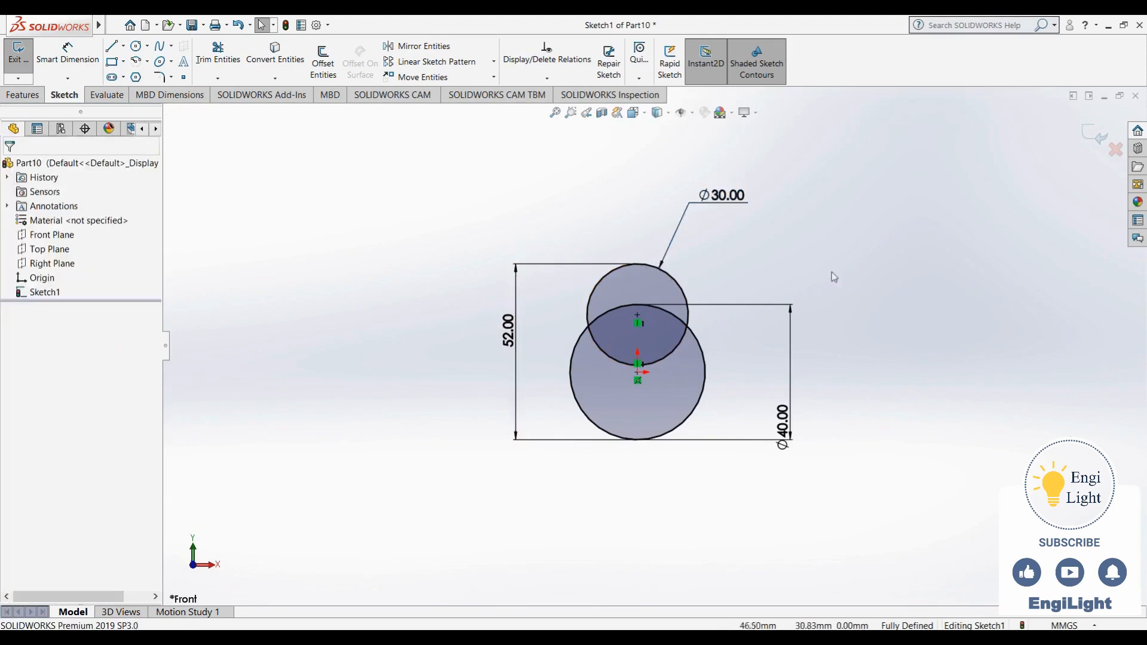
Move the 30 mm diameter dimension up and right of the small circle and bring the 40 mm dimension closer to the large circle.
drag(741, 196, 805, 205)
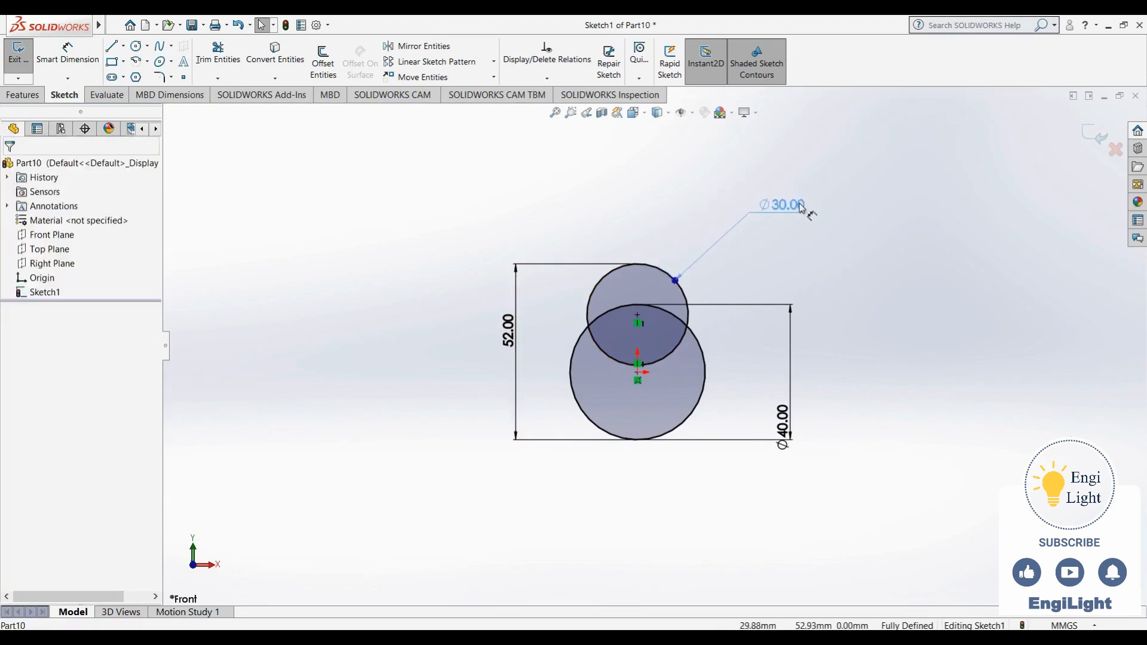
click(615, 202)
drag(785, 406, 753, 379)
click(762, 473)
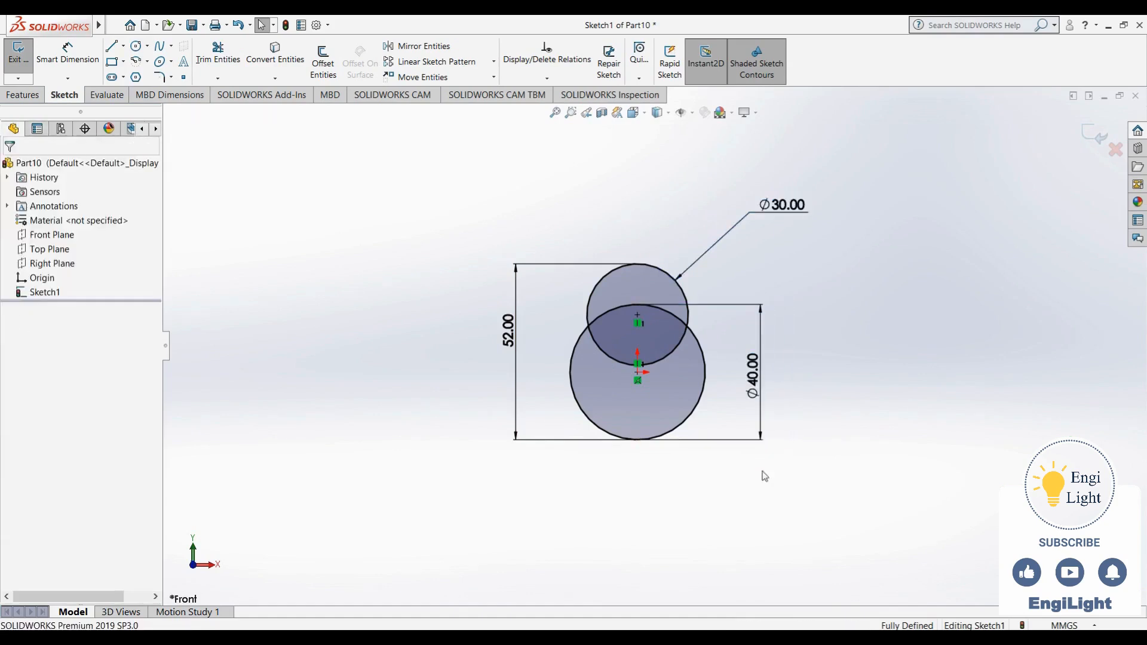
Check reference image 08.jpg and draw a three-point arc of about 17 mm radius joining the left sides of both circles.
click(654, 638)
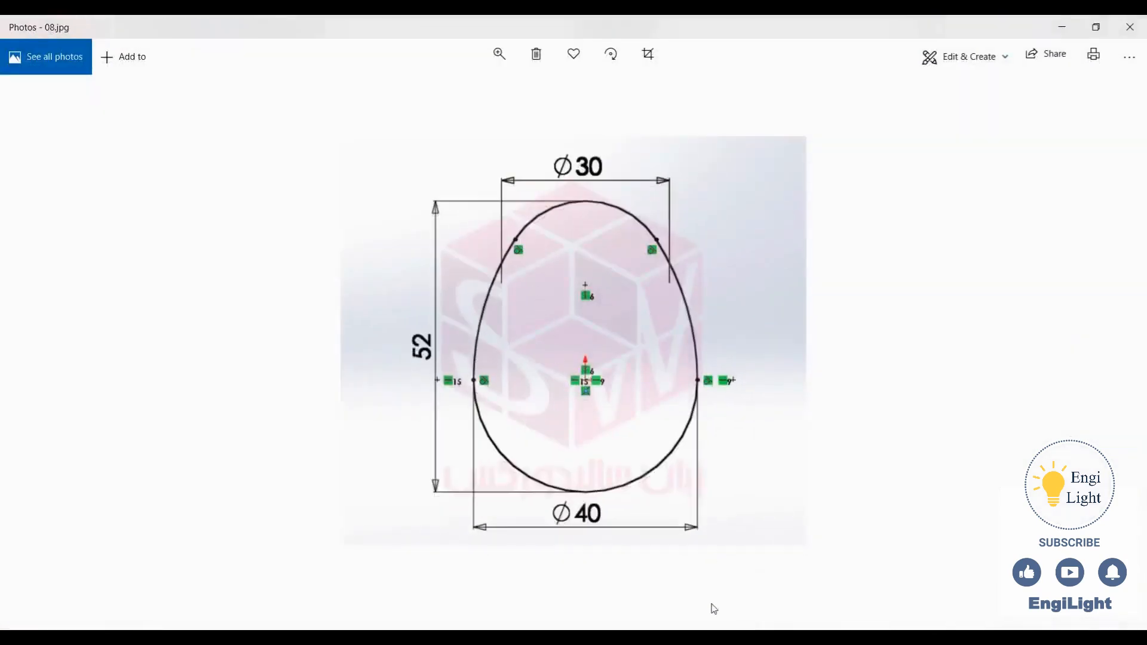
click(701, 637)
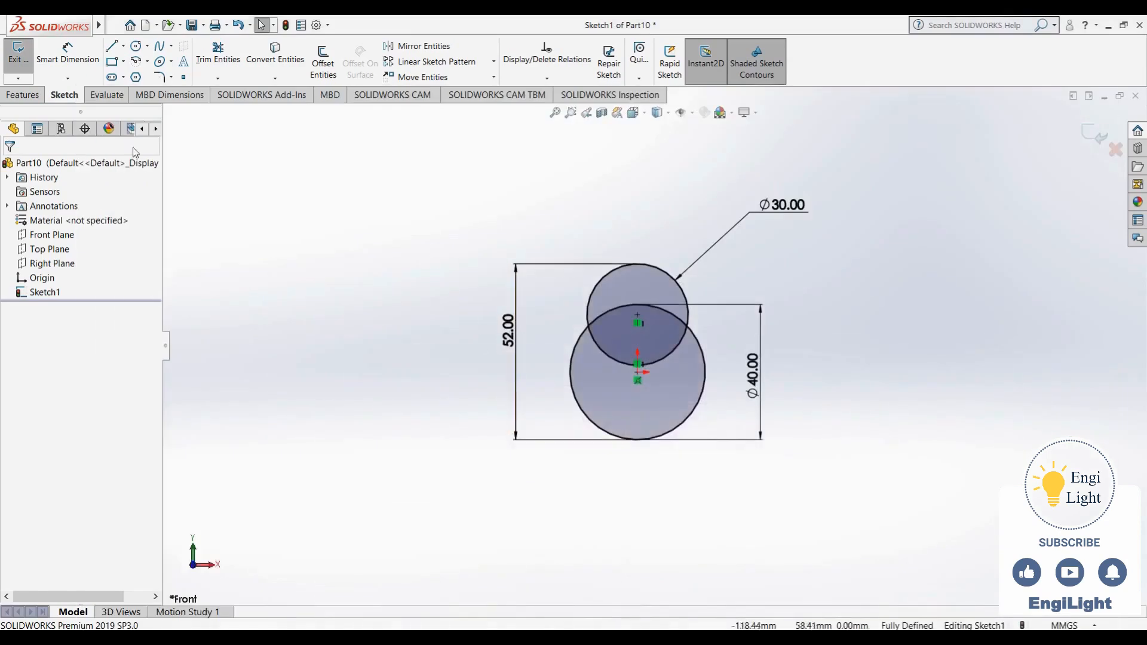
click(134, 62)
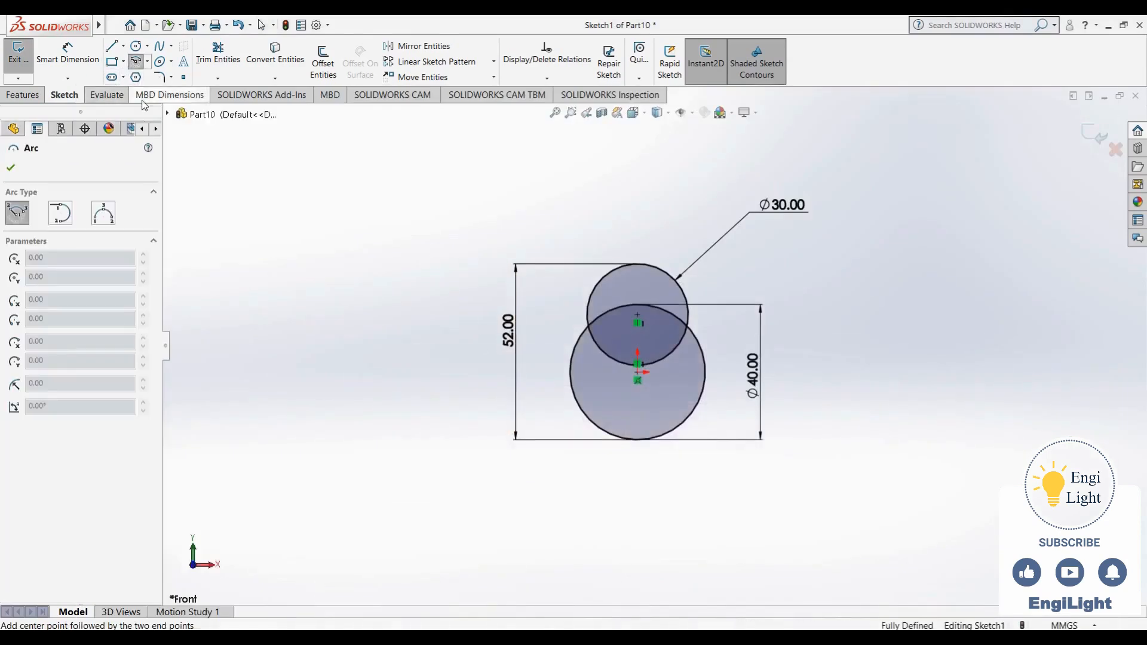
click(104, 214)
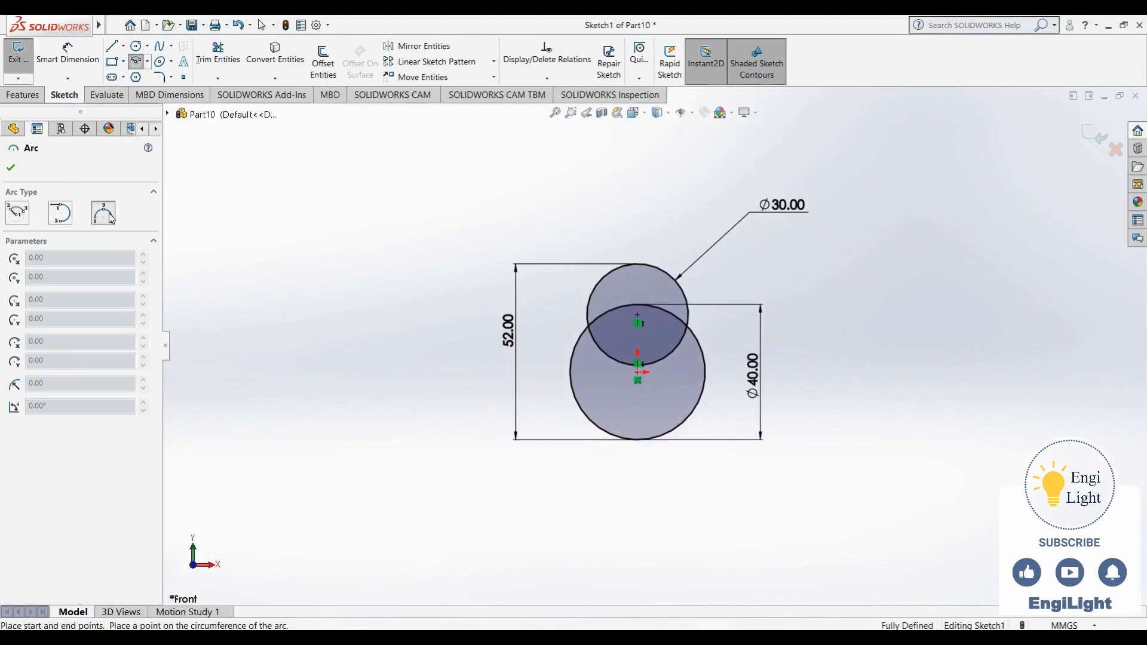
click(596, 291)
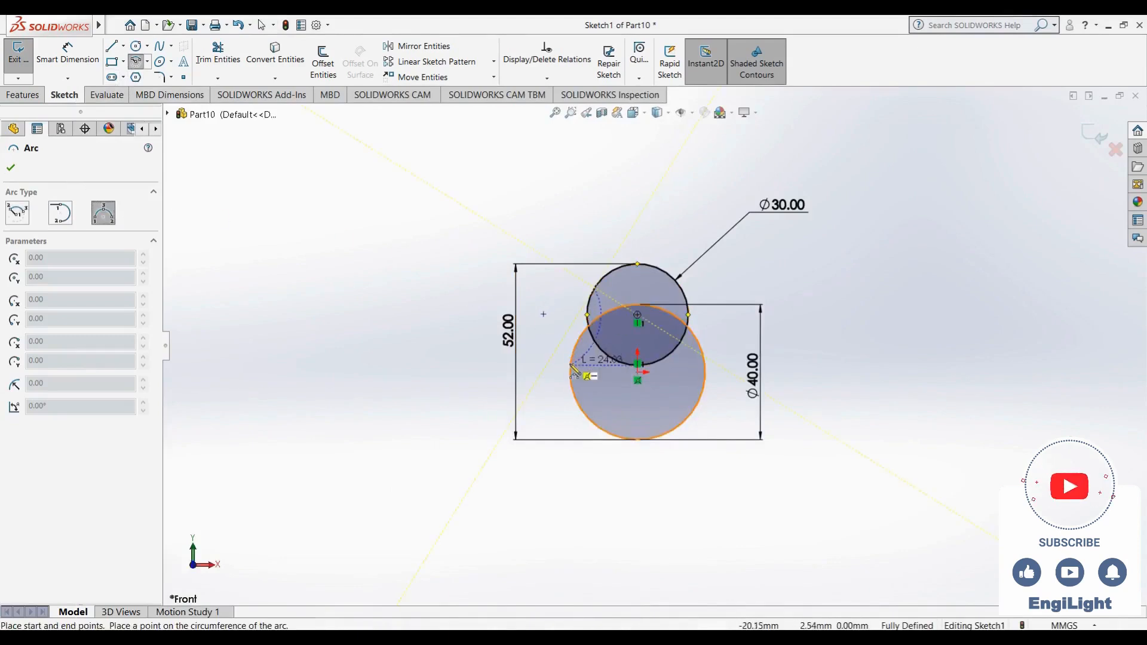
click(564, 339)
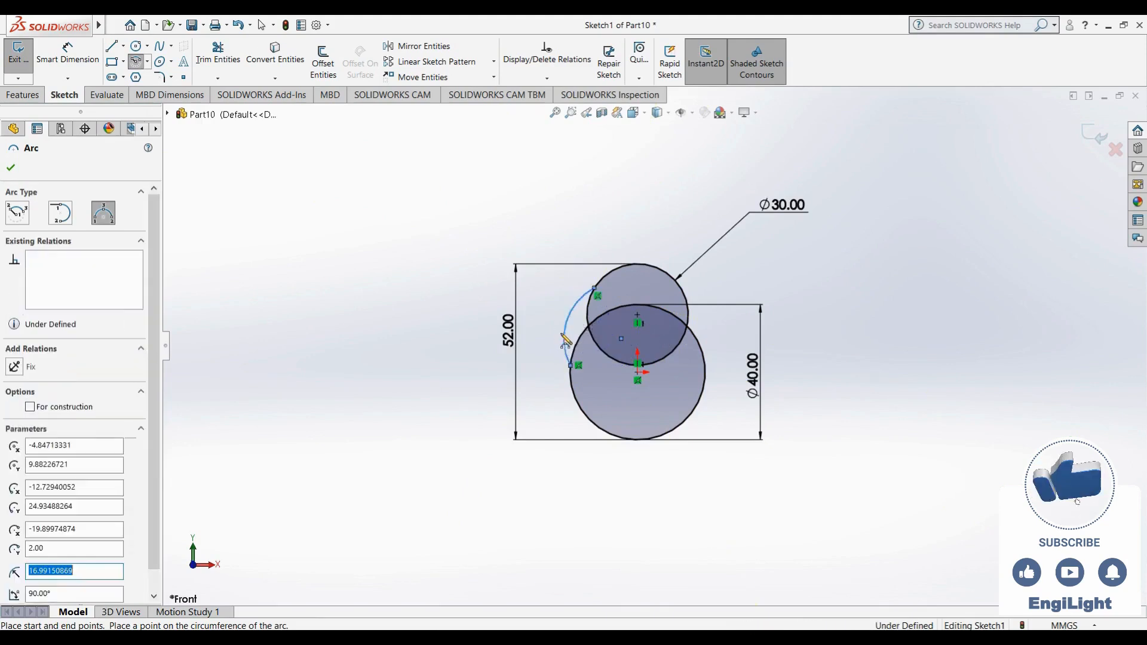
key(Escape)
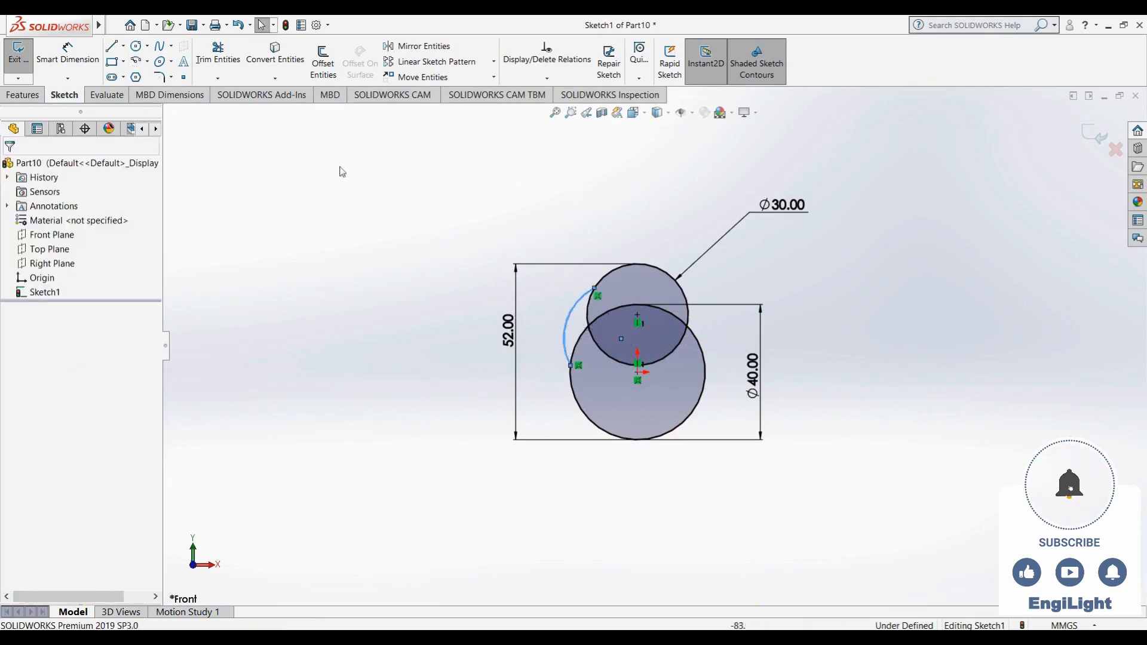
Draw a three-point arc of about 13 mm radius bulging outward between the right sides of the two circles.
click(138, 62)
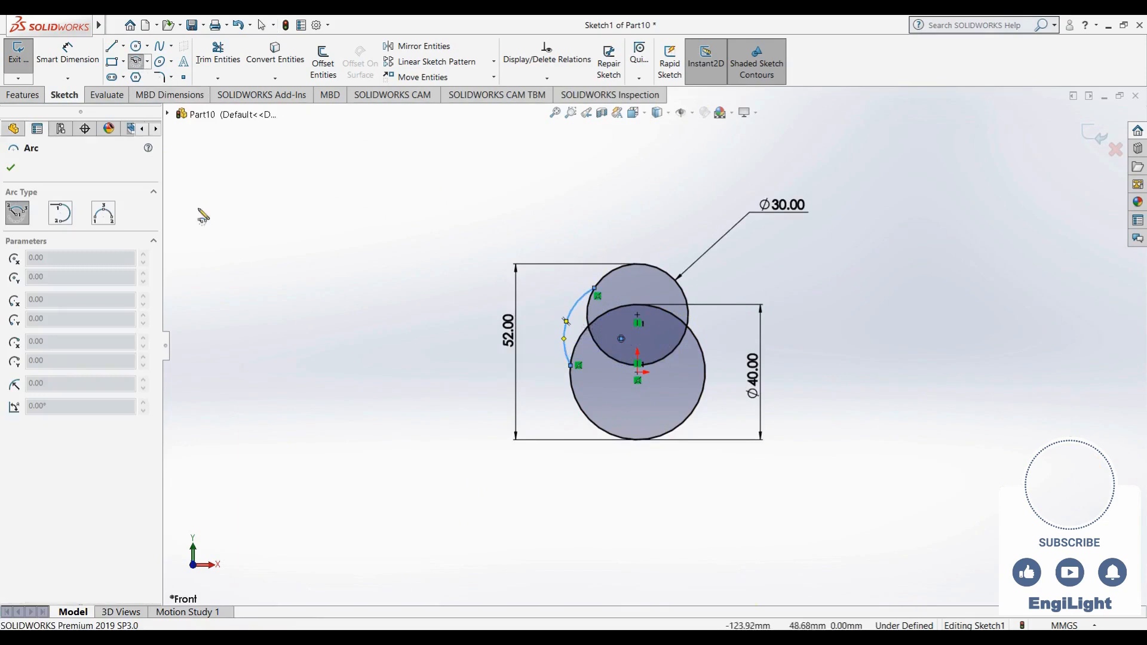
click(103, 215)
click(686, 303)
click(705, 362)
click(715, 331)
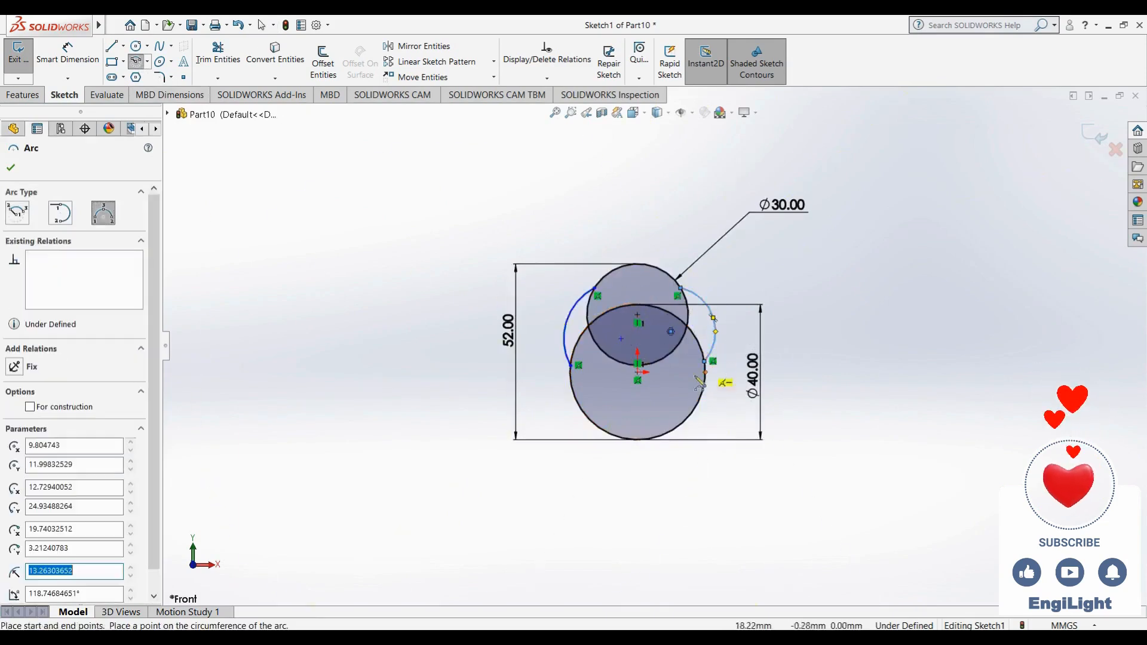
key(Escape)
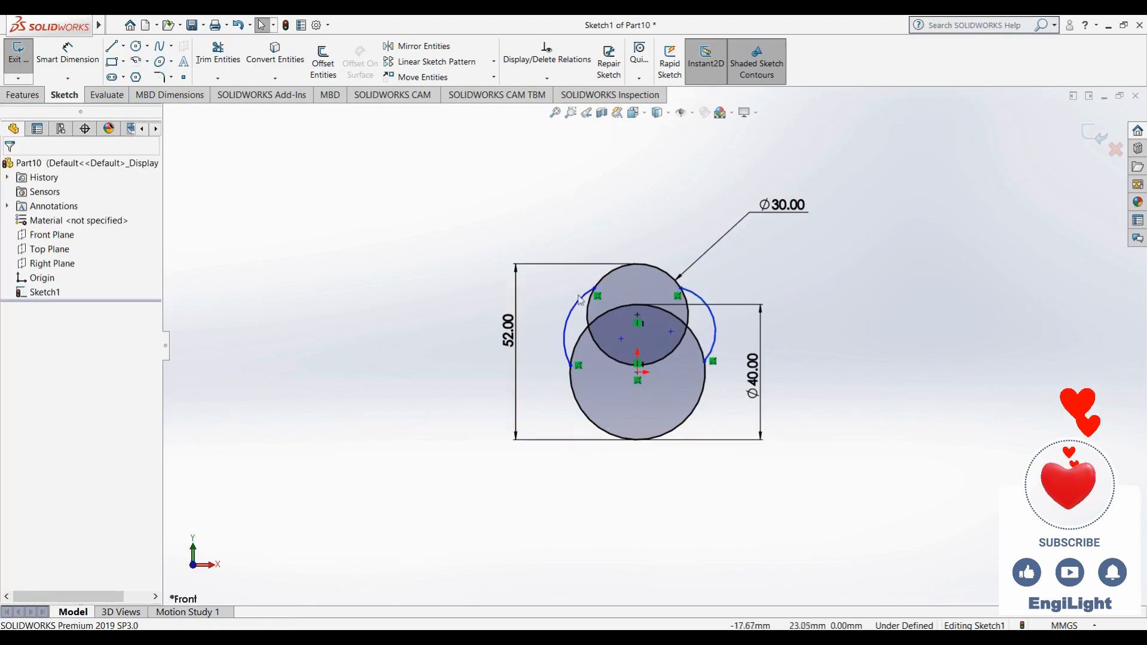
Make the left arc tangent to the upper circle and pull its upper endpoint back to that circle's left side.
click(580, 303)
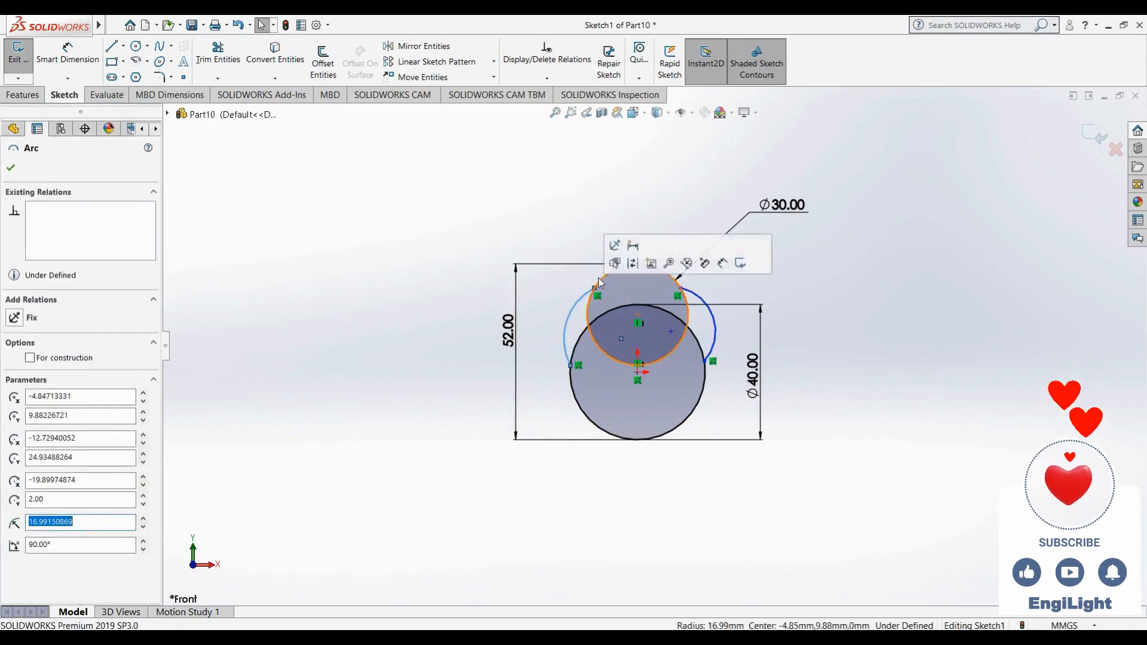
ctrl+click(601, 283)
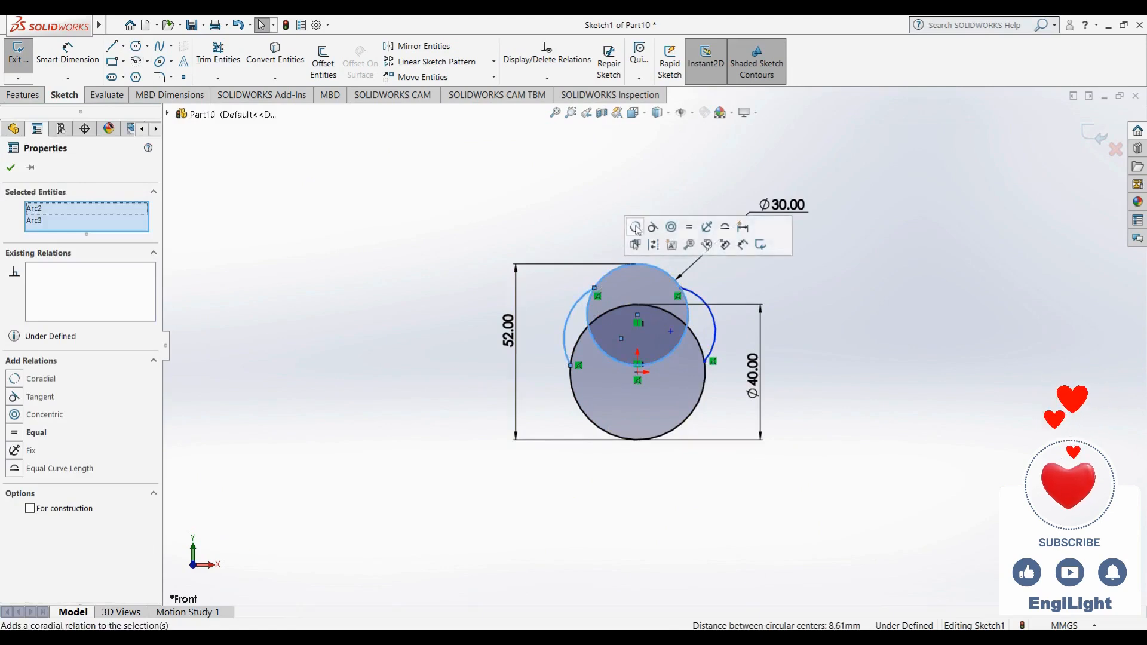
click(651, 227)
click(572, 179)
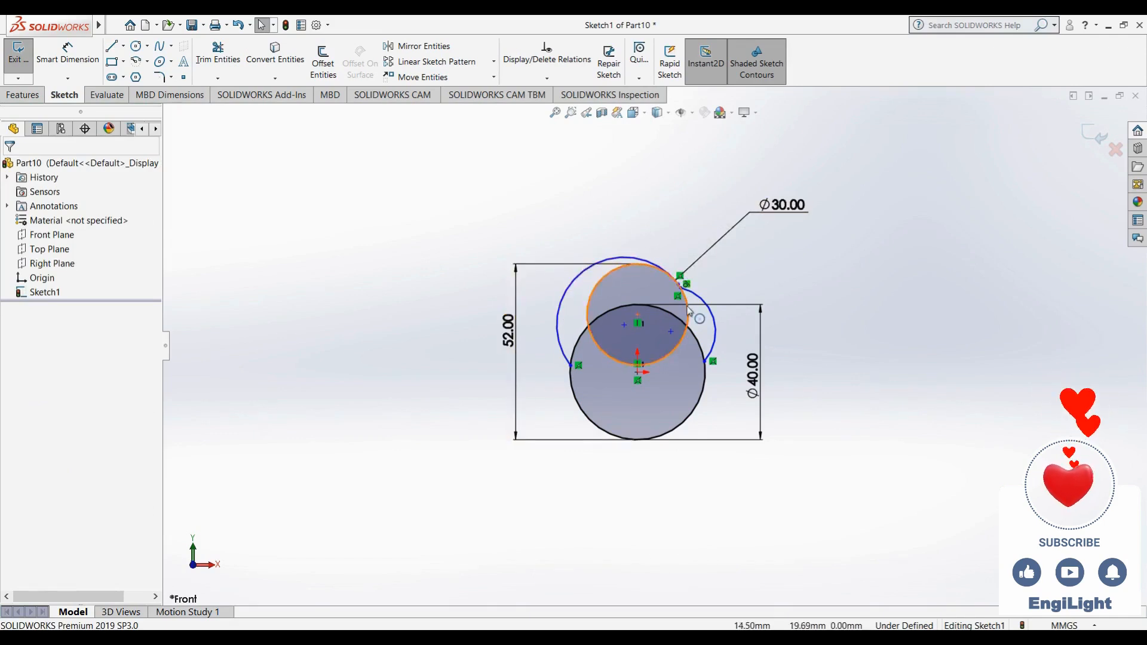
scroll(681, 302, down, 6)
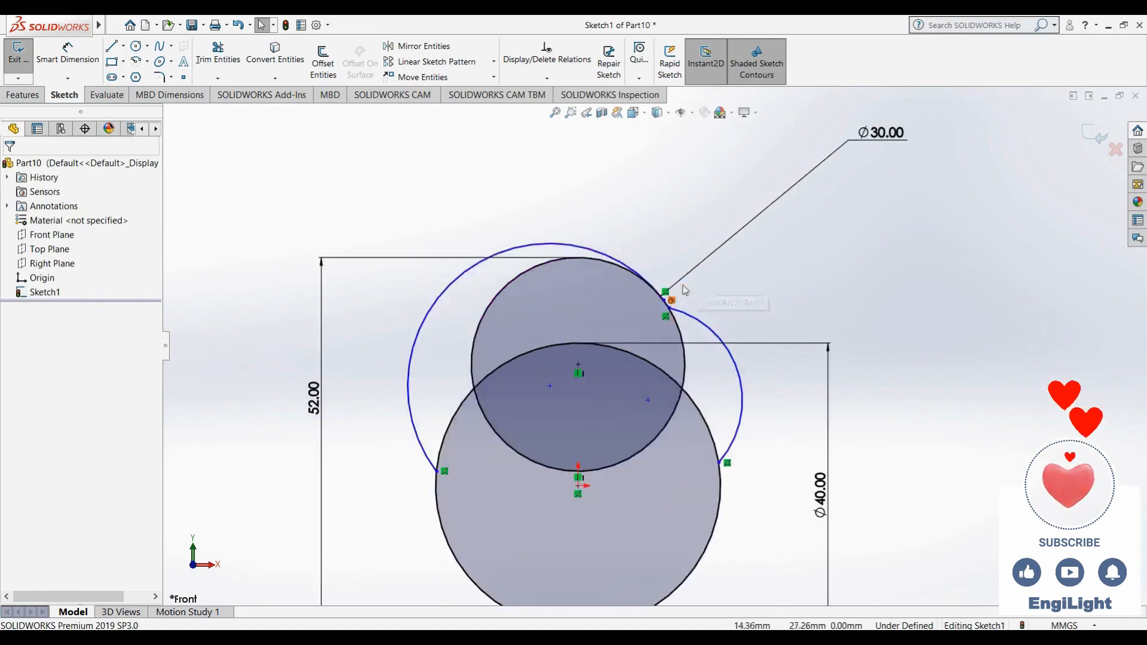
scroll(654, 319, up, 5)
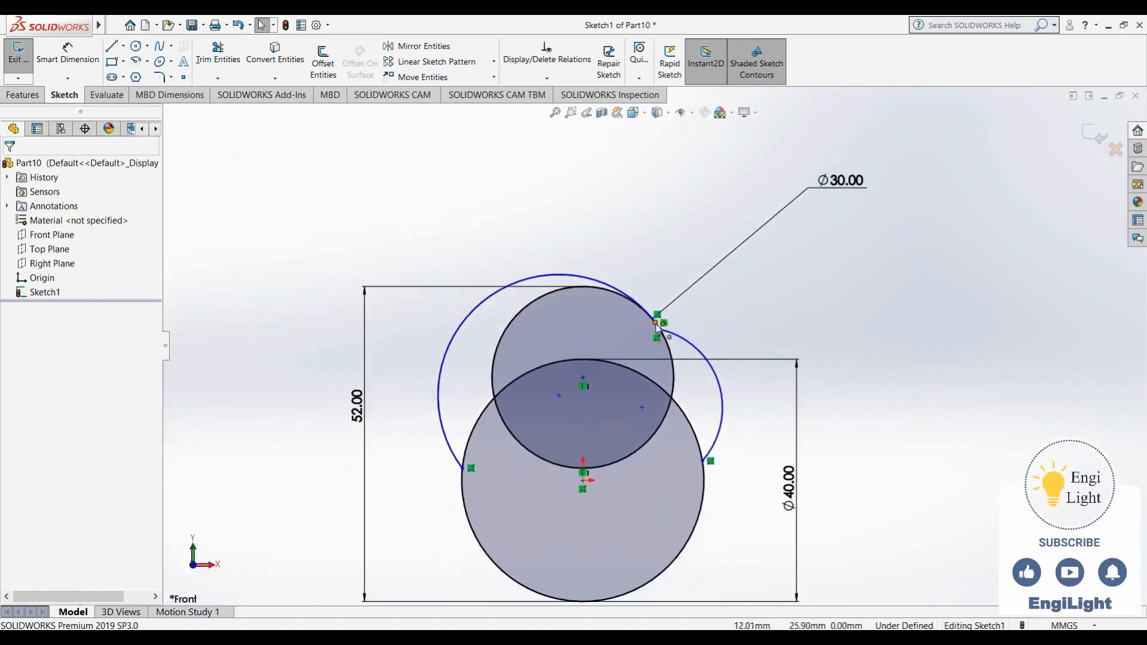
drag(655, 318, 501, 304)
click(401, 186)
Add a tangent relation between the left arc and the larger lower circle.
click(466, 413)
ctrl+click(466, 514)
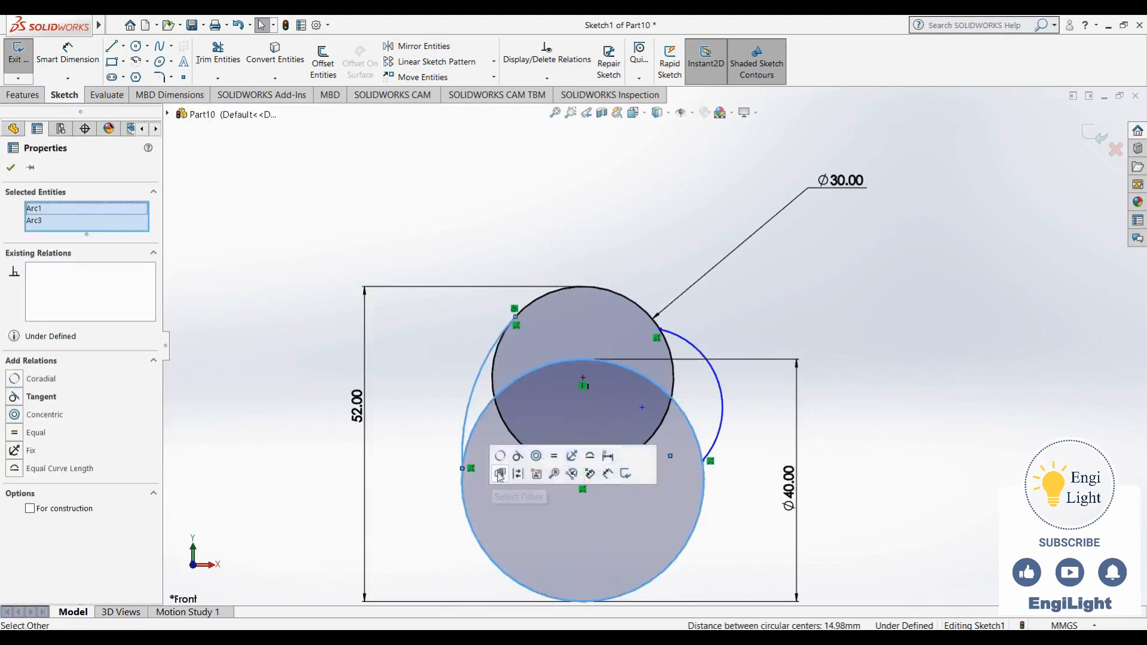
click(518, 456)
click(739, 347)
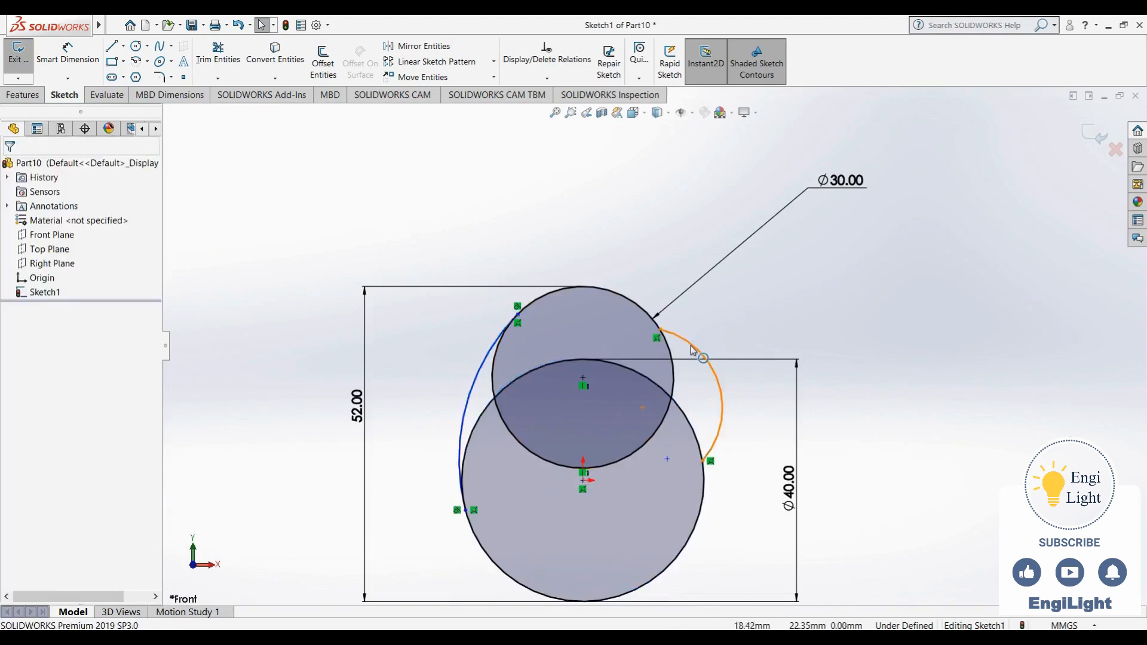
Make the right arc tangent to the upper circle and bring its upper endpoint back to that circle's right side.
click(720, 382)
click(638, 310)
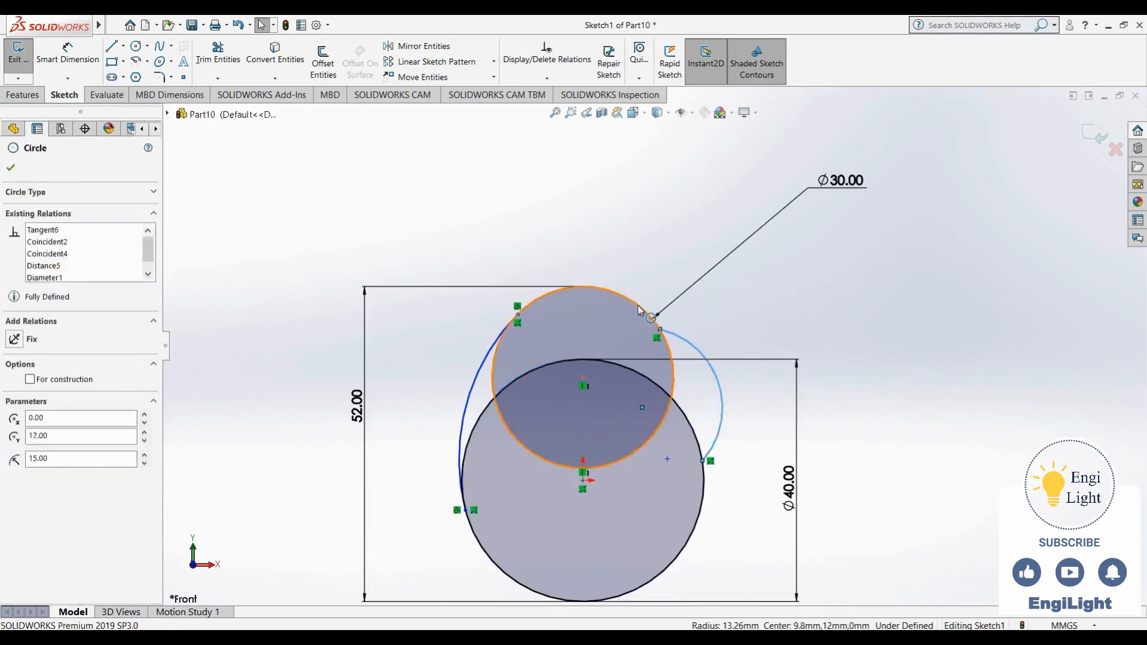
ctrl+click(663, 332)
click(689, 256)
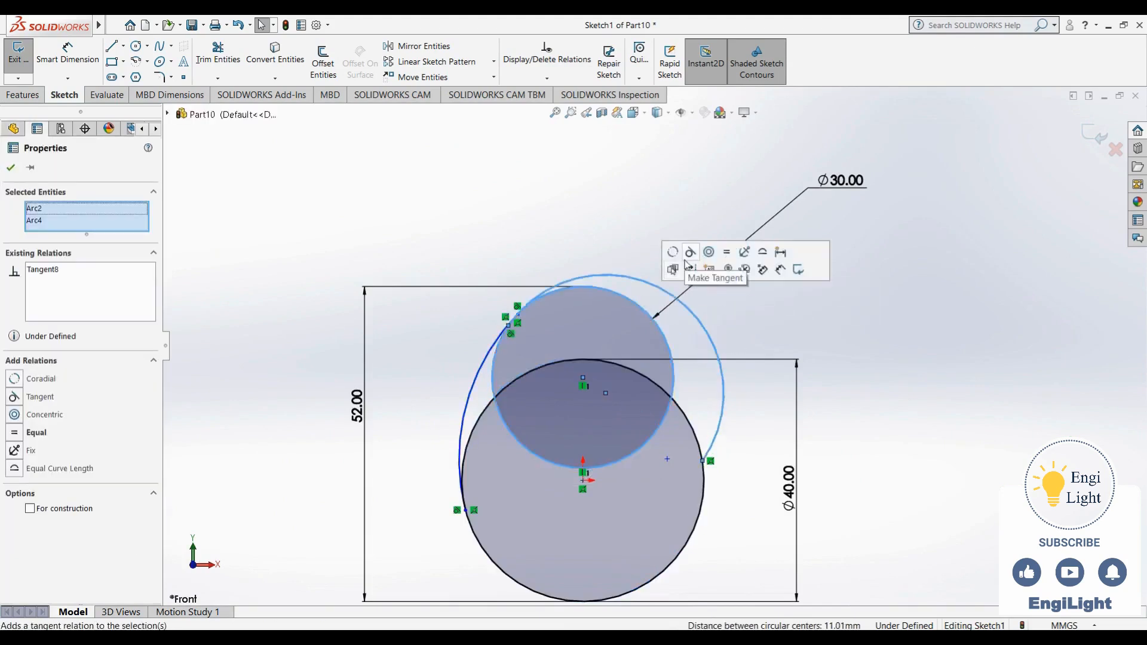
click(469, 216)
scroll(527, 340, down, 5)
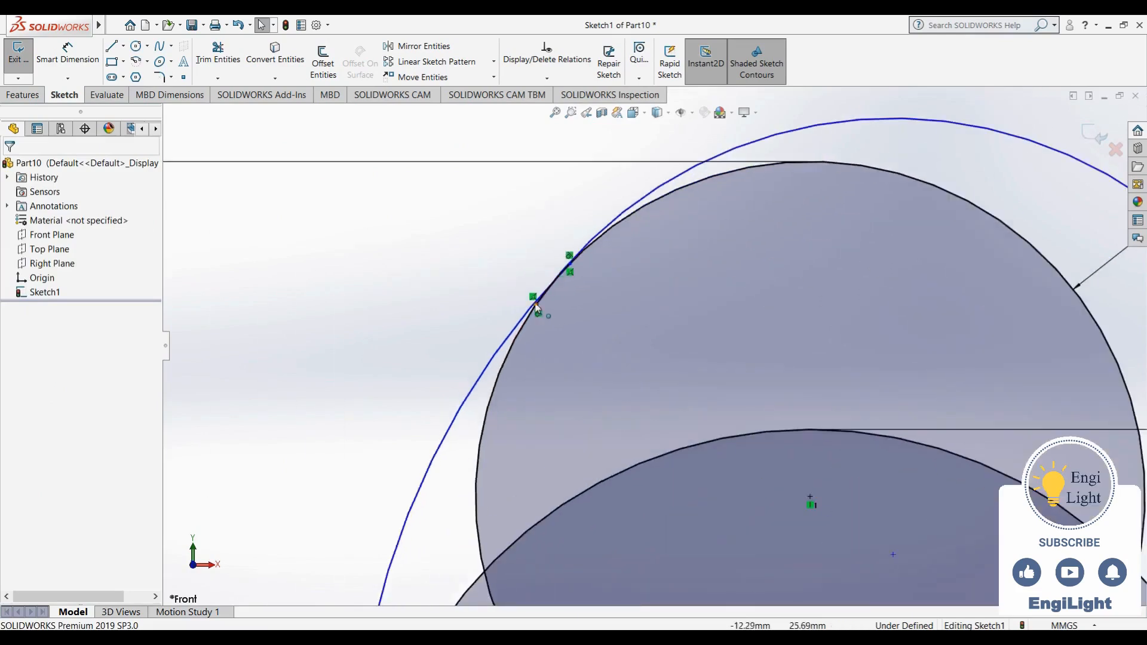
drag(537, 304, 1030, 274)
scroll(912, 389, up, 3)
scroll(913, 388, up, 3)
click(886, 447)
scroll(886, 447, up, 2)
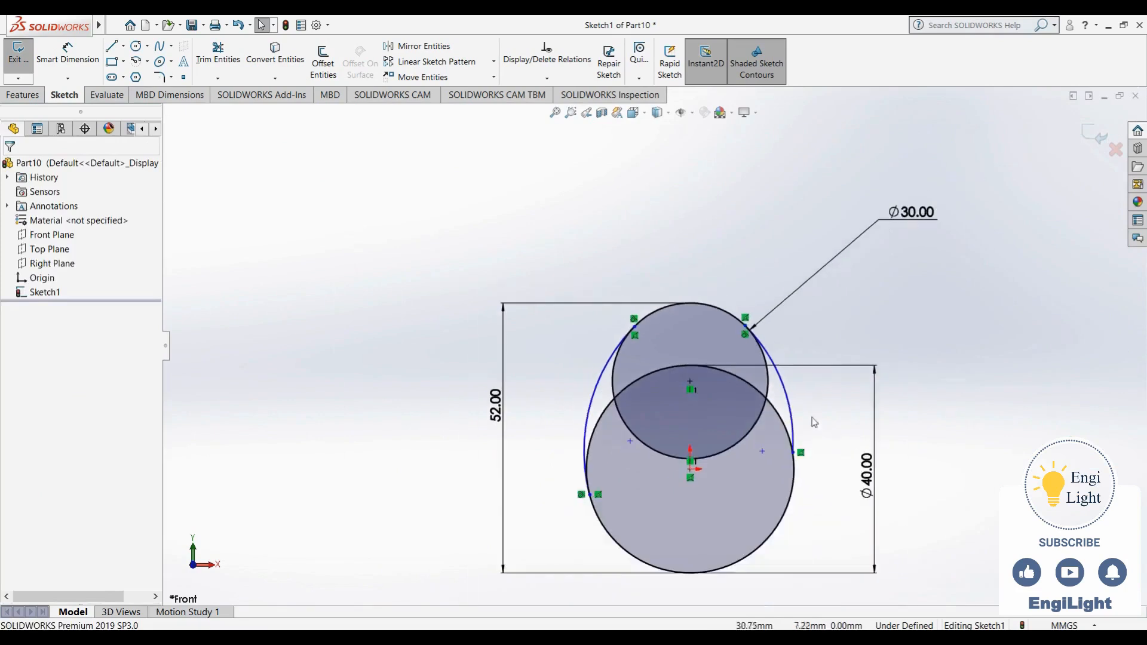
Add a tangent relation between the right arc and the larger lower circle.
click(793, 418)
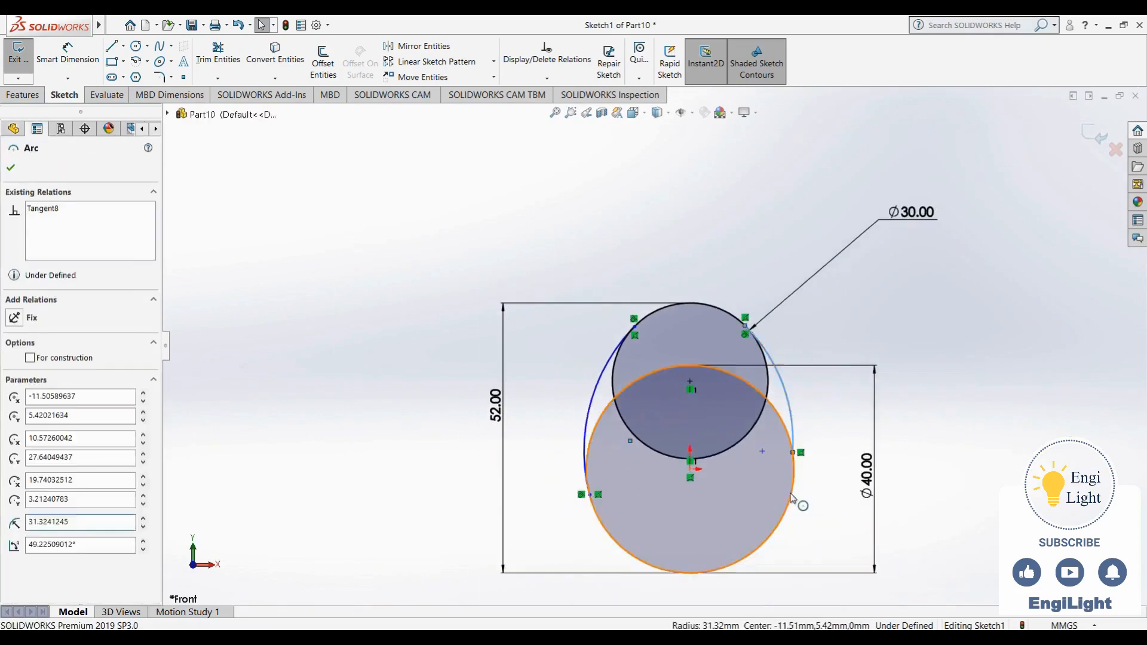
ctrl+click(790, 501)
click(858, 440)
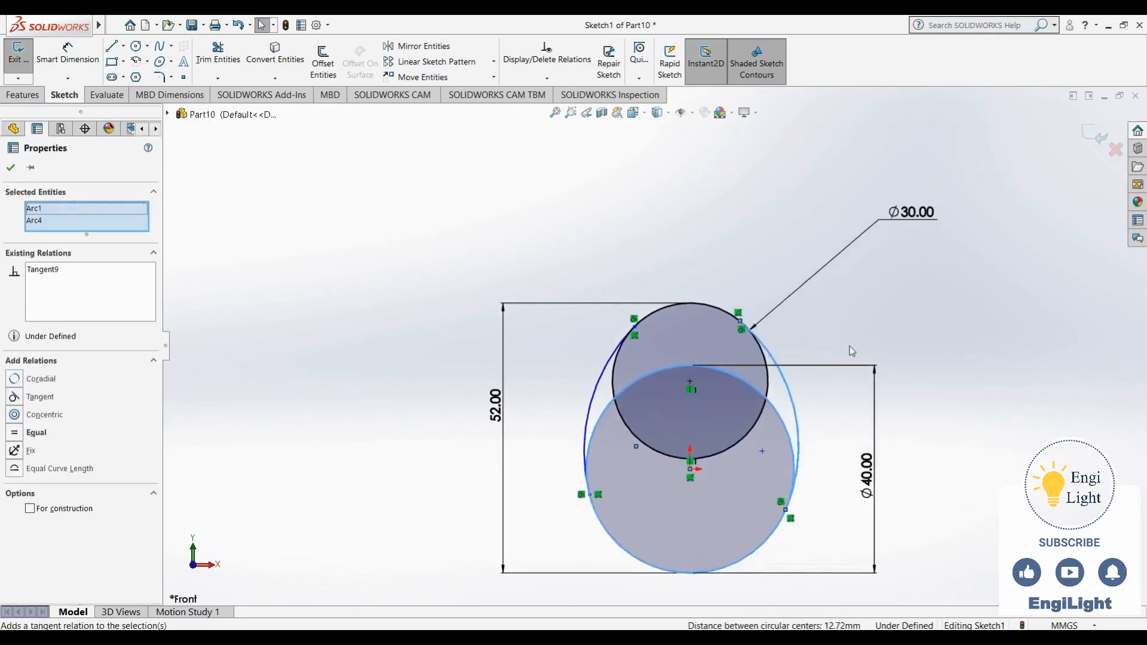
click(828, 416)
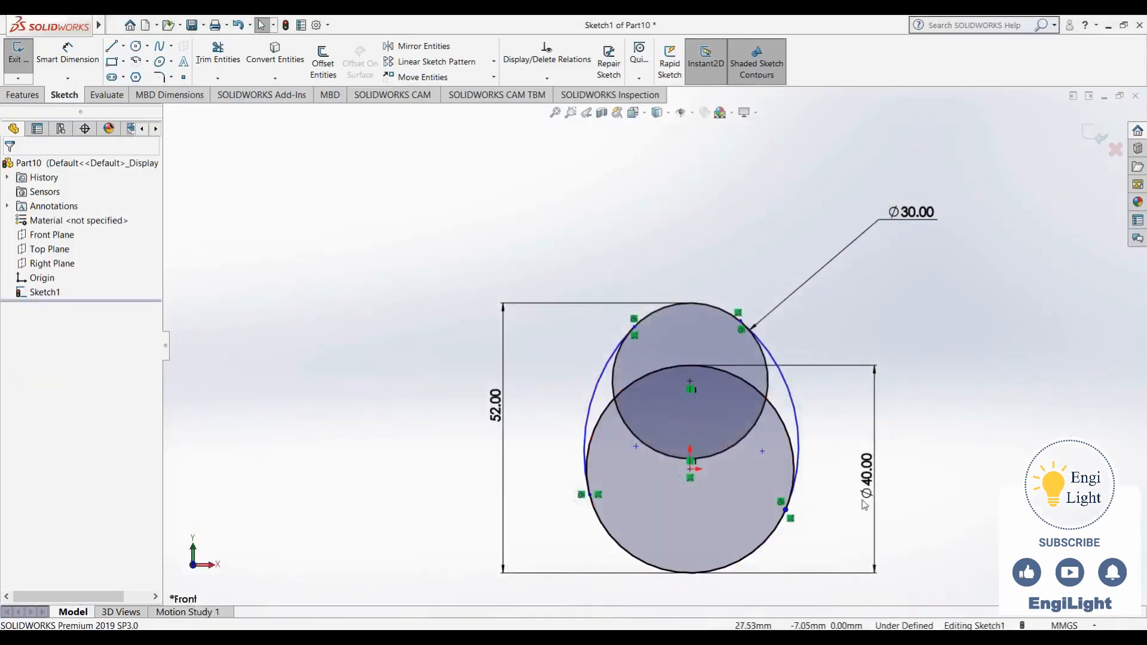
Move the lower endpoints of both side arcs up along the large circle to roughly the height of its centre.
click(794, 476)
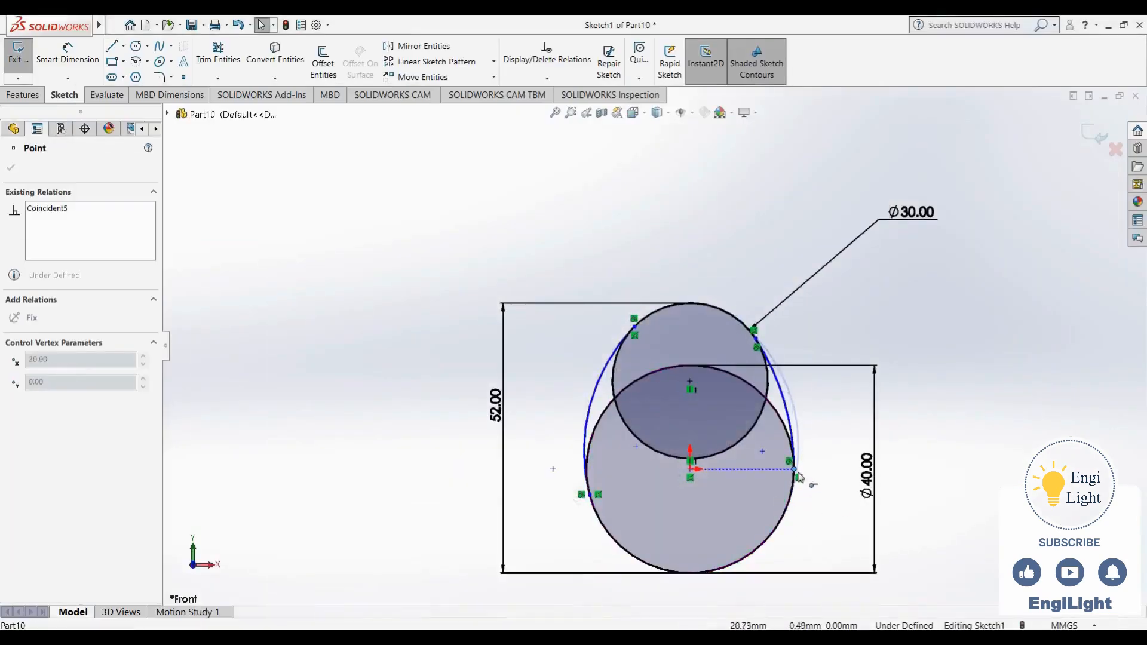
click(587, 498)
drag(590, 496, 587, 475)
click(526, 438)
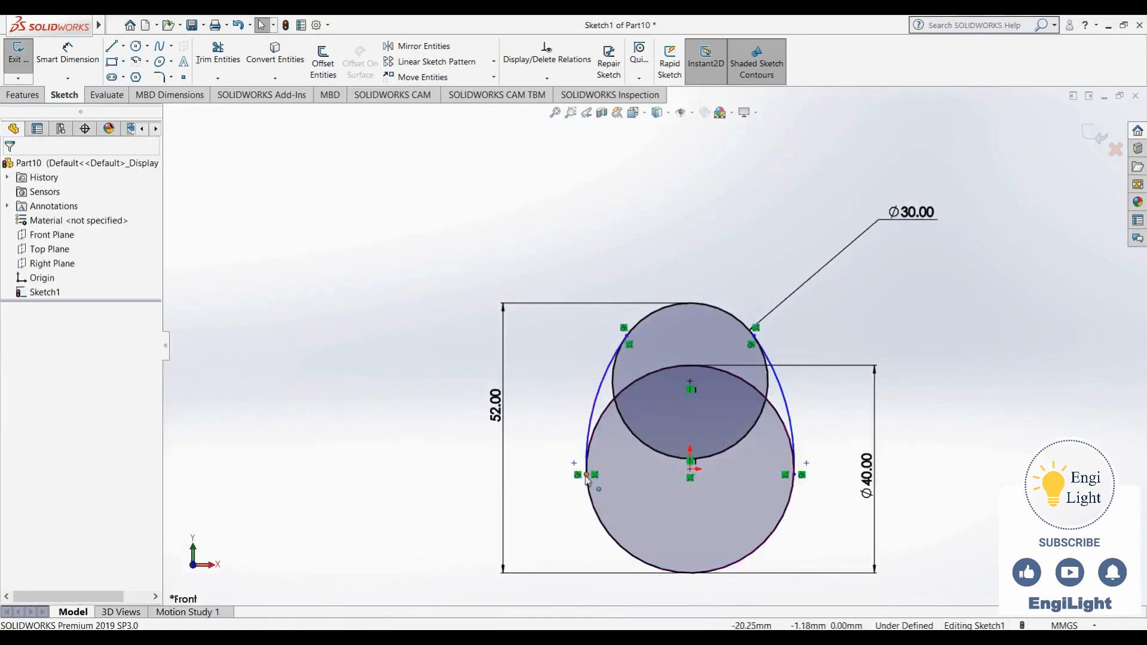
Add a horizontal relation between the lower endpoints of both side arcs and the centre of the larger circle.
click(587, 475)
ctrl+click(802, 475)
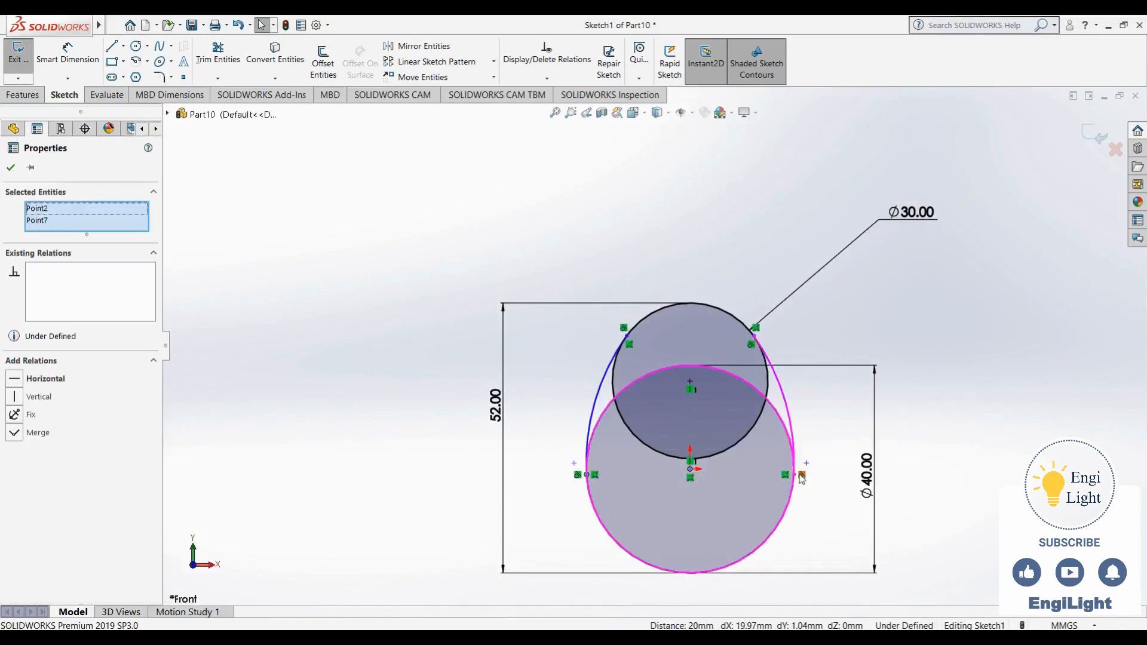
ctrl+click(794, 475)
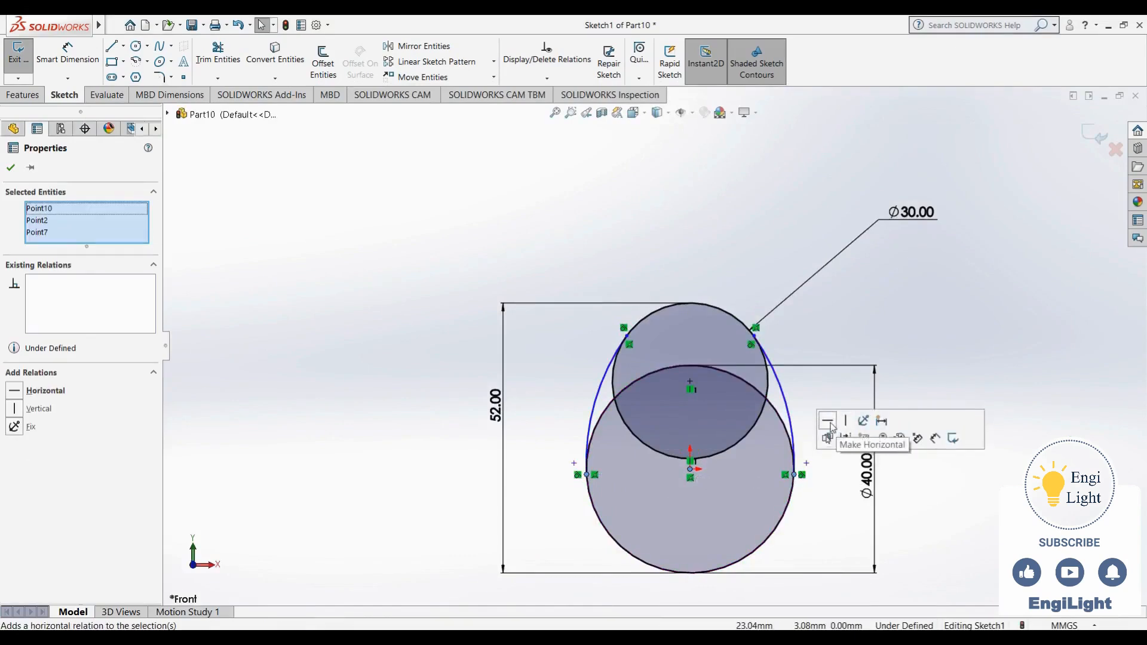
click(830, 425)
click(827, 338)
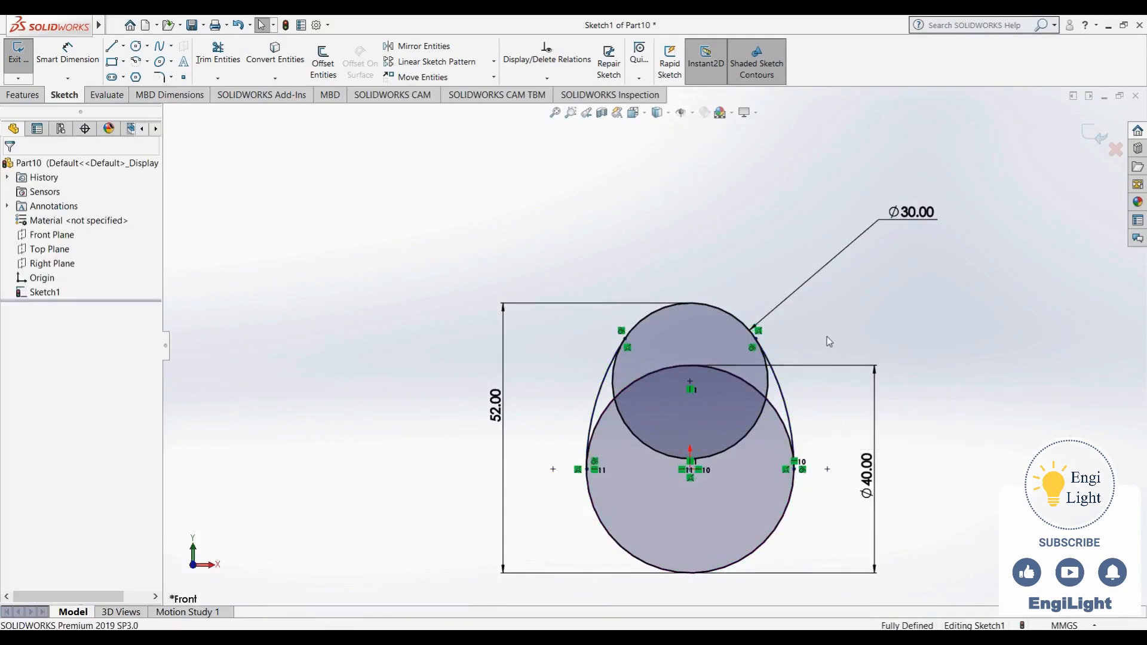
Power-trim the inner portions of both circles so that only the closed egg-shaped outline remains.
scroll(767, 480, down, 2)
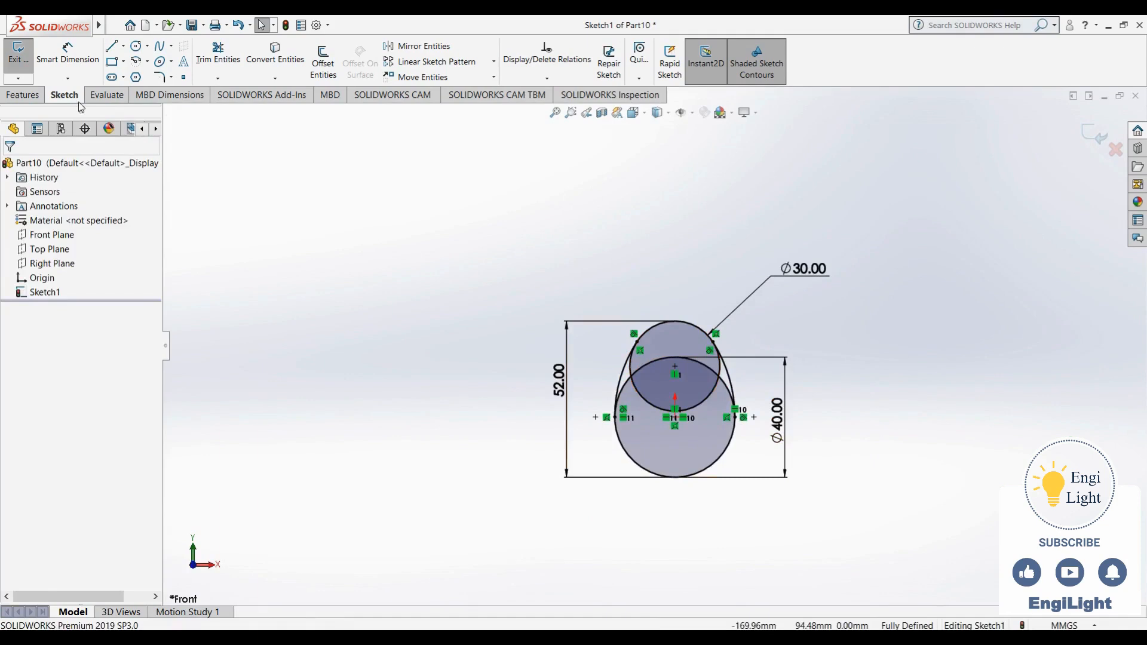
click(218, 55)
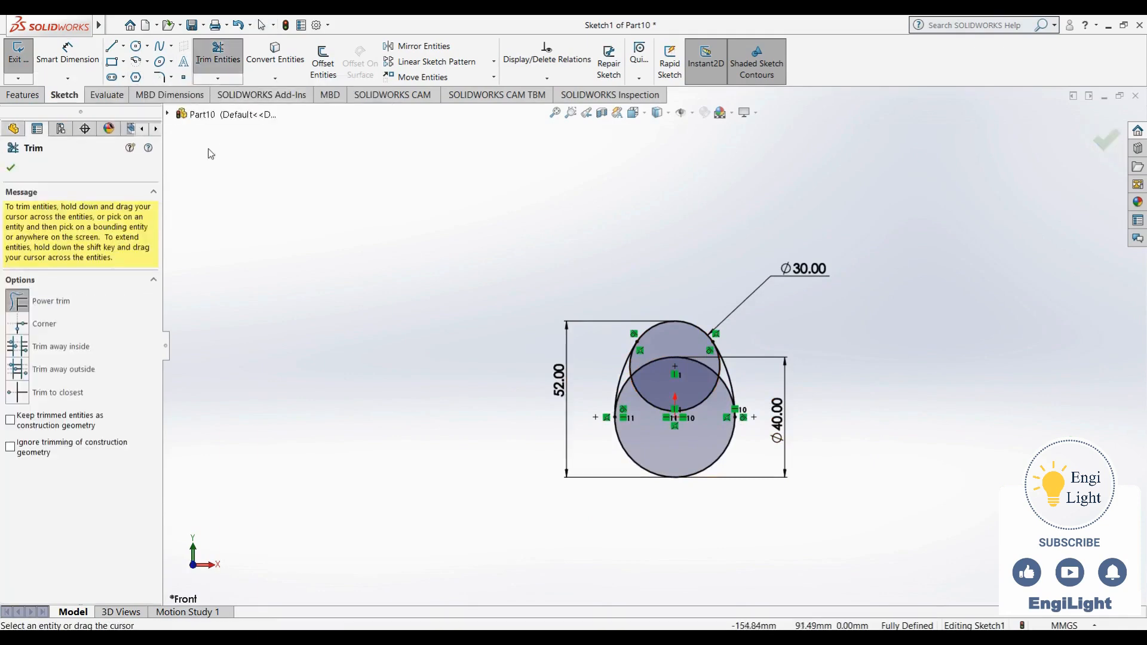
drag(657, 437, 641, 372)
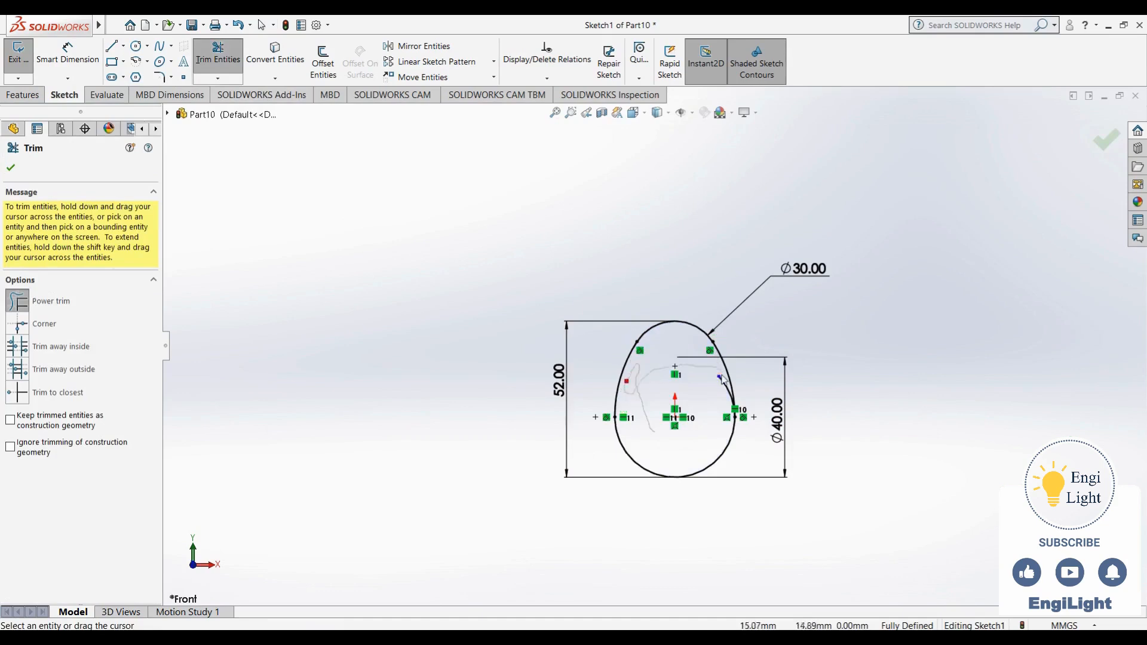
drag(715, 397, 708, 406)
scroll(707, 406, up, 3)
scroll(678, 394, down, 3)
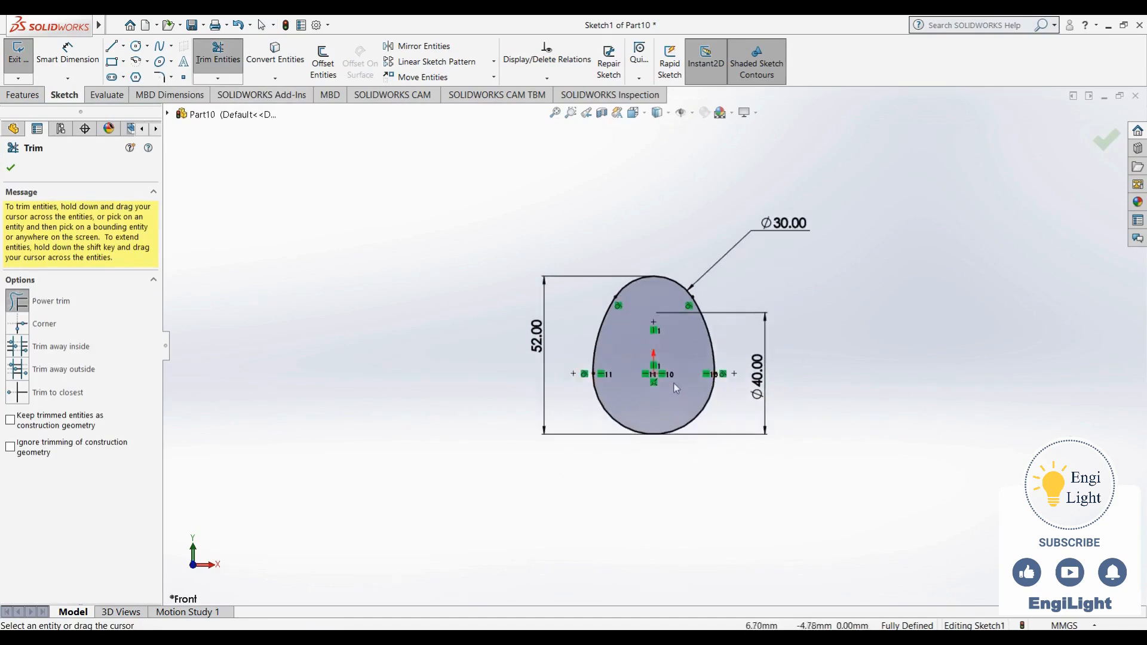
scroll(665, 298, down, 2)
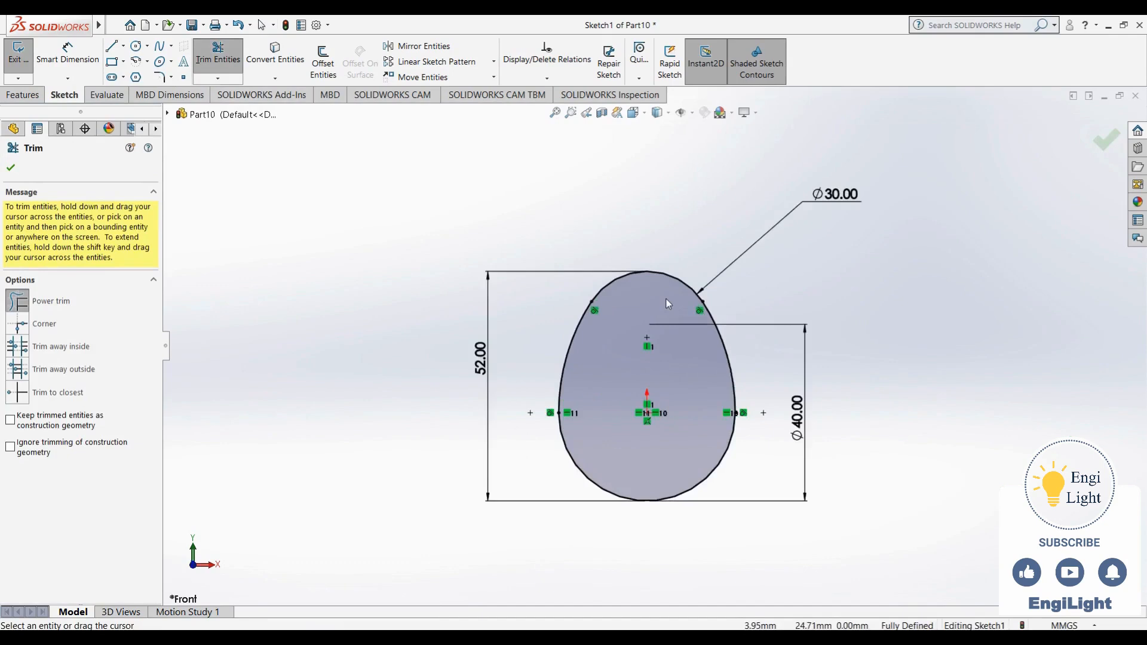
click(1099, 147)
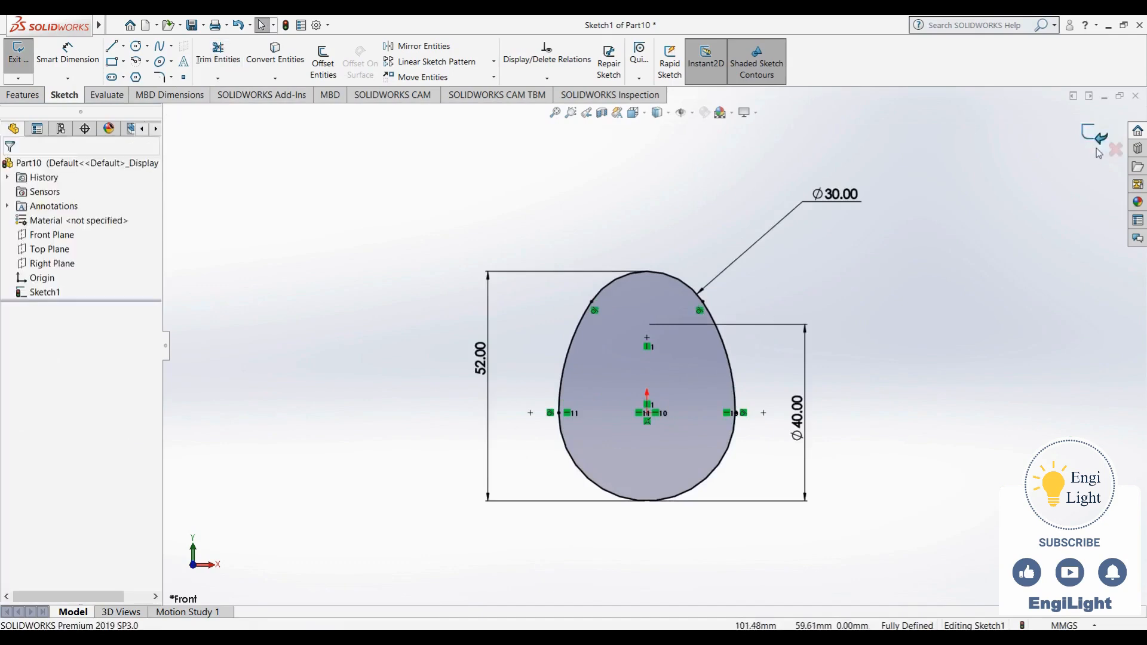